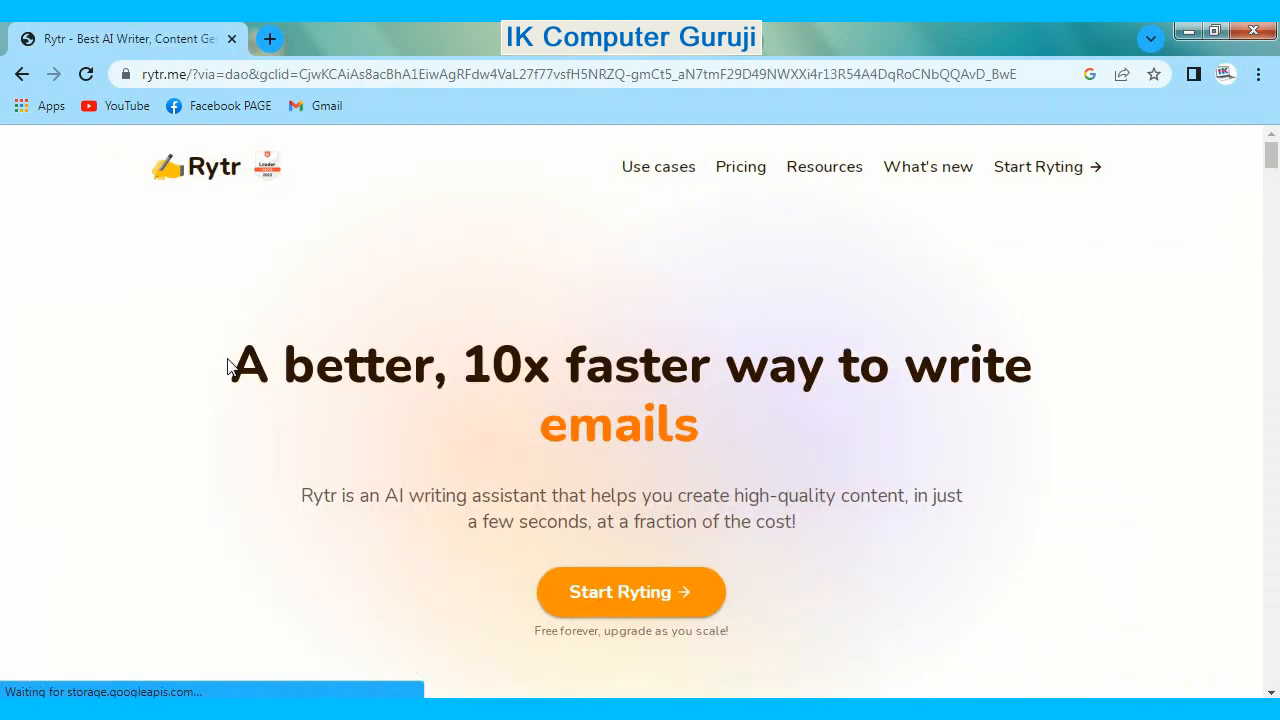
- Outline the Start Ryting call on the home page with a temporary red rectangle and open the account login page
key("ctrl+alt+d")
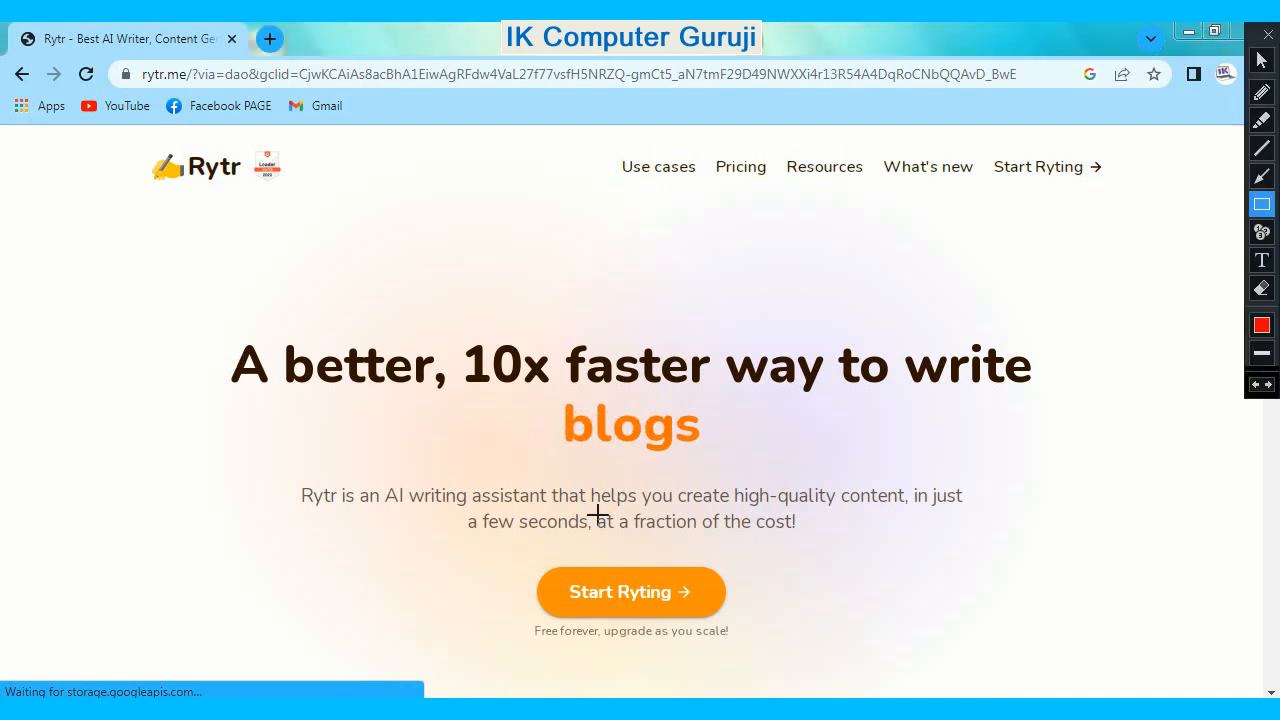
mouse_move(523, 546)
left_mouse_down()
mouse_move(540, 566)
mouse_move(740, 651)
left_mouse_up()
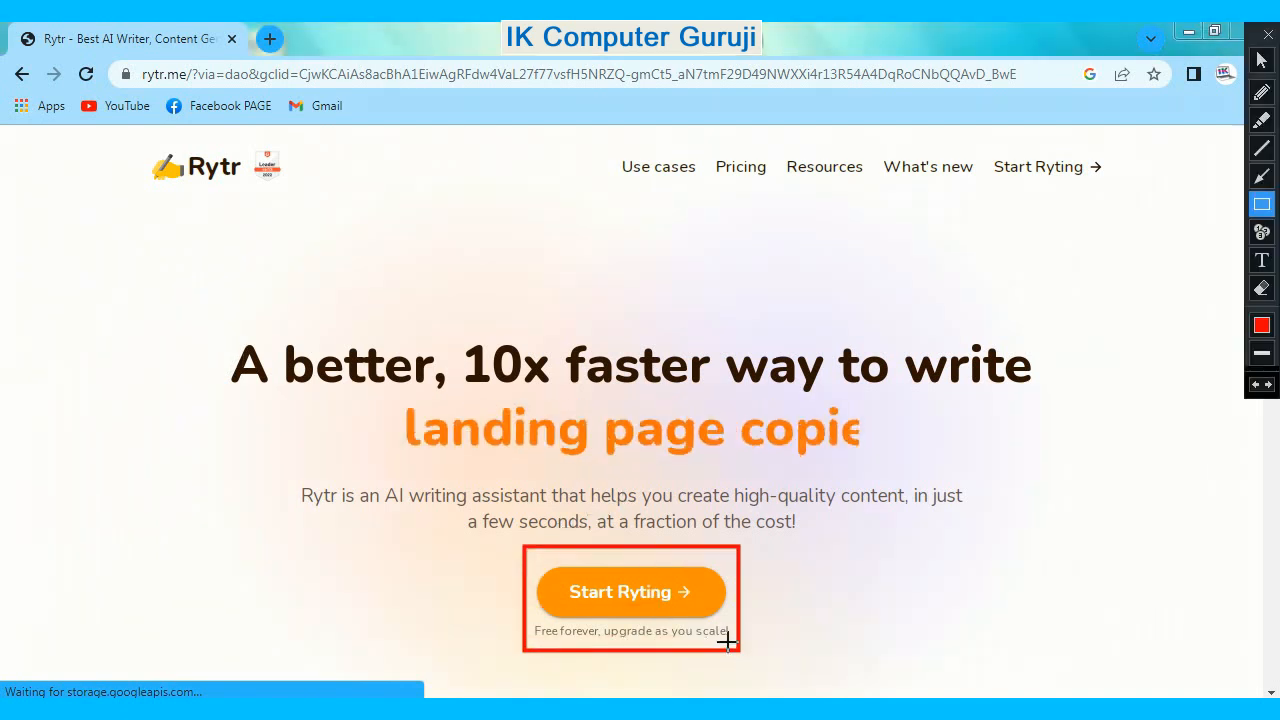
key("ctrl+alt+d")
left_click(677, 611)
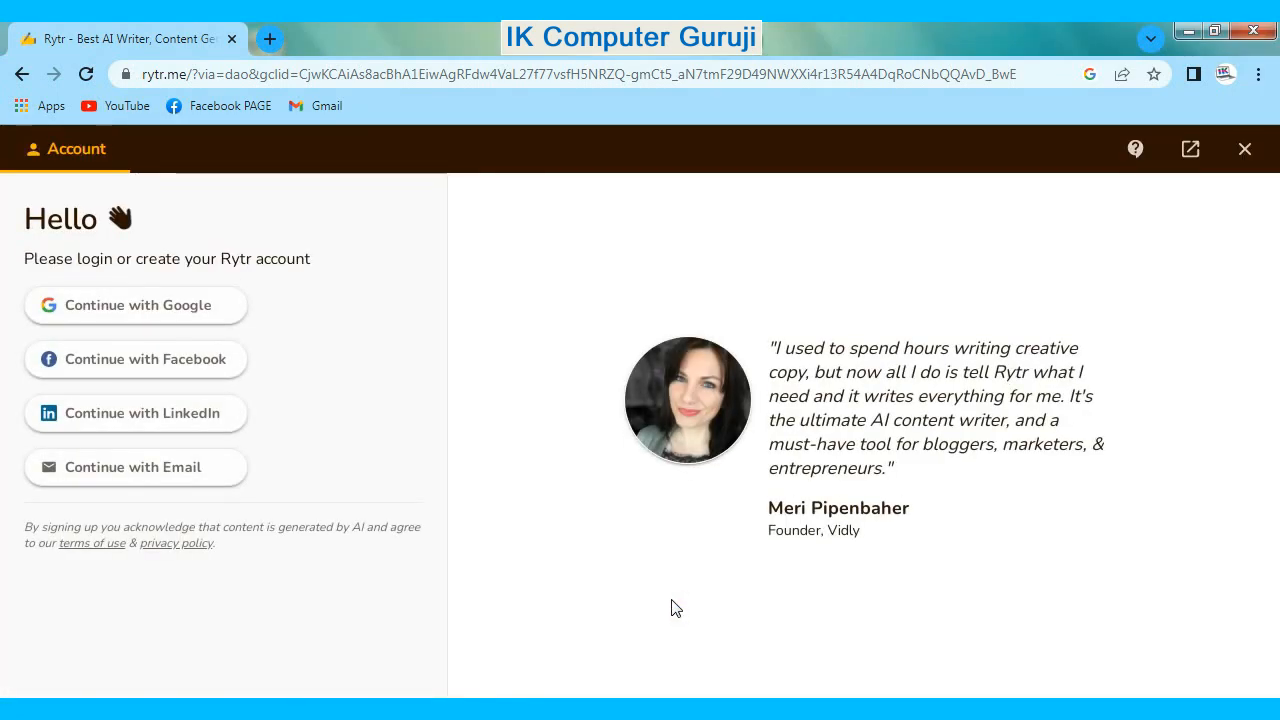
- Outline the Google login option with a temporary red rectangle and choose to continue with Google
key("ctrl+alt+d")
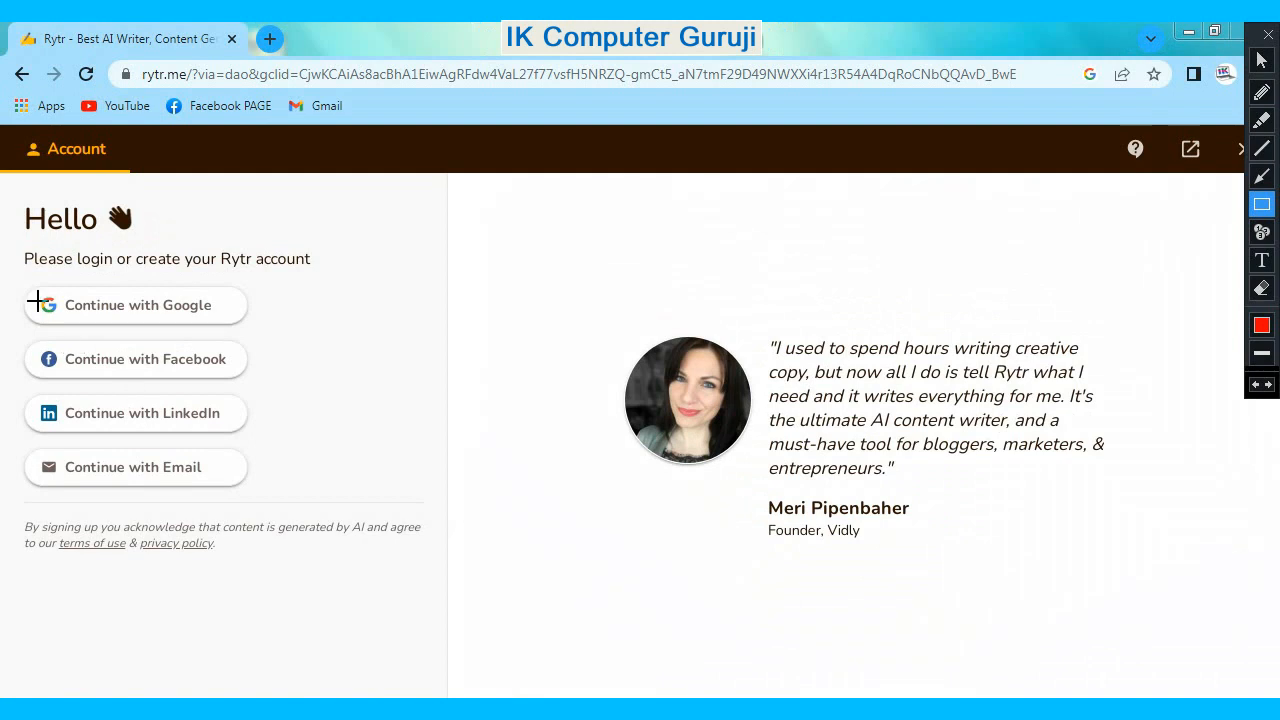
left_click_drag(20, 278, 256, 338)
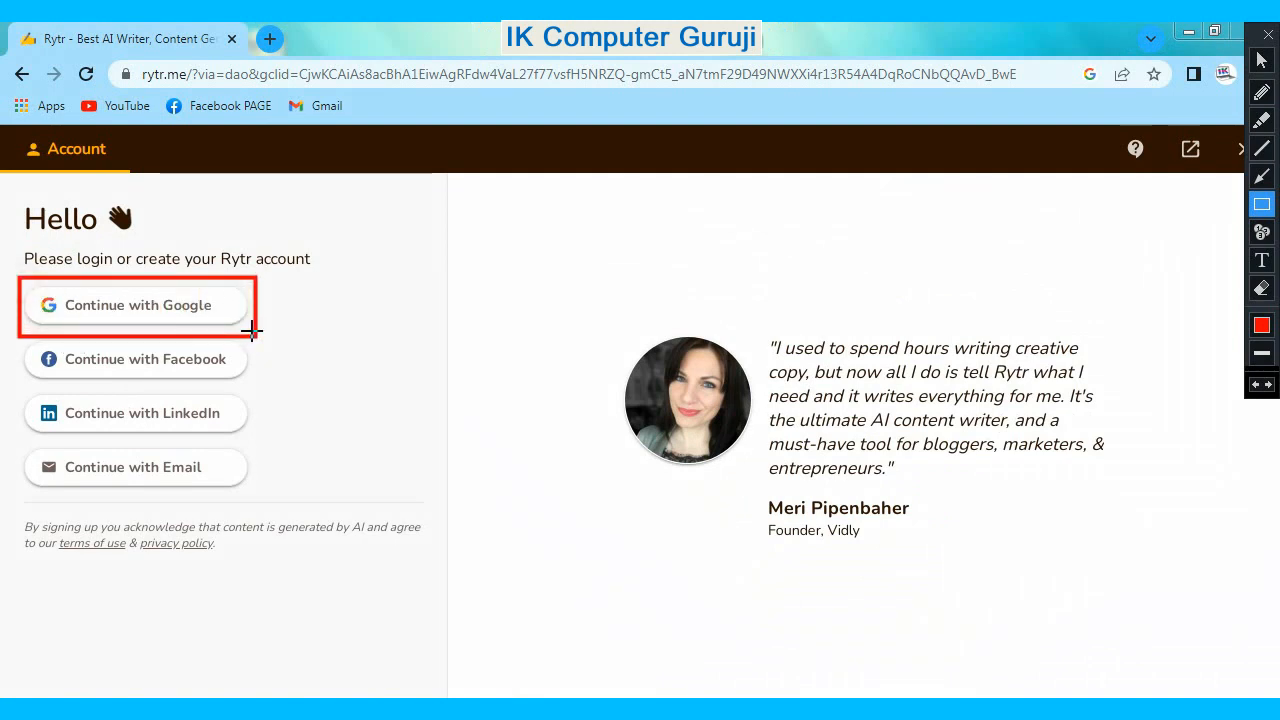
key("ctrl+alt+d")
left_click(212, 319)
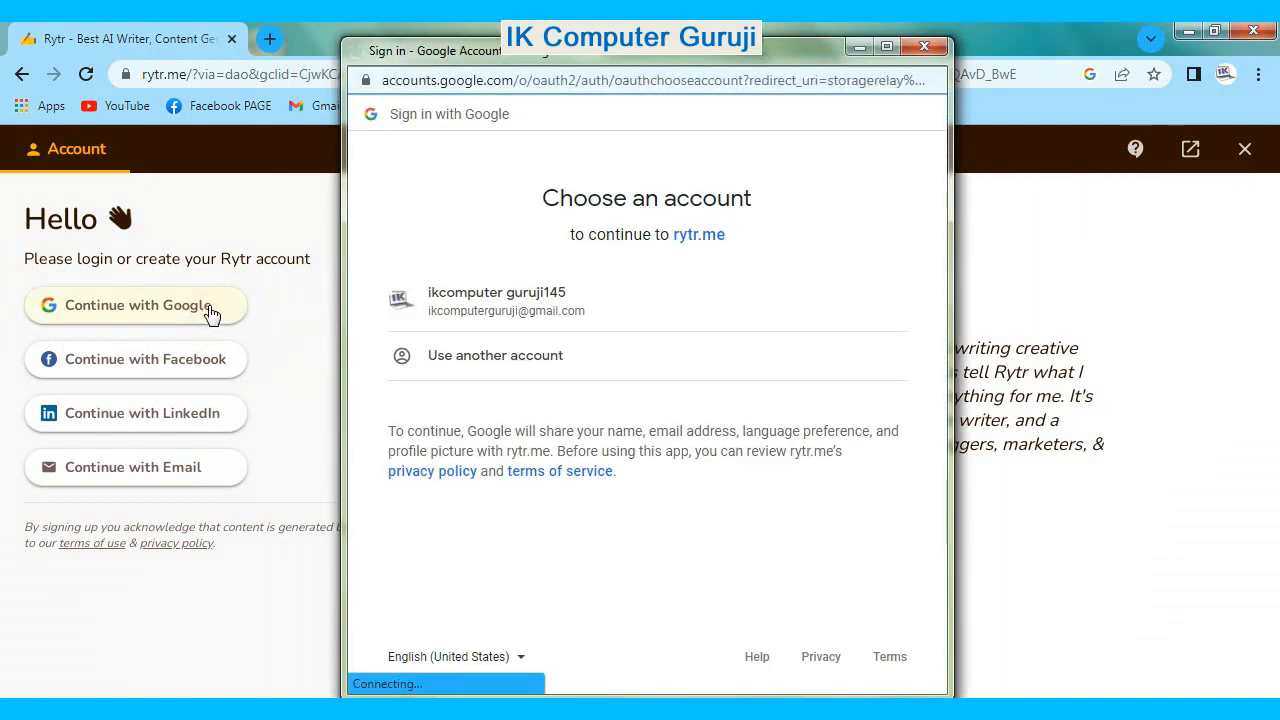
- Log in with the listed Google account and leave the introductory video to start writing in a new document
left_click(512, 298)
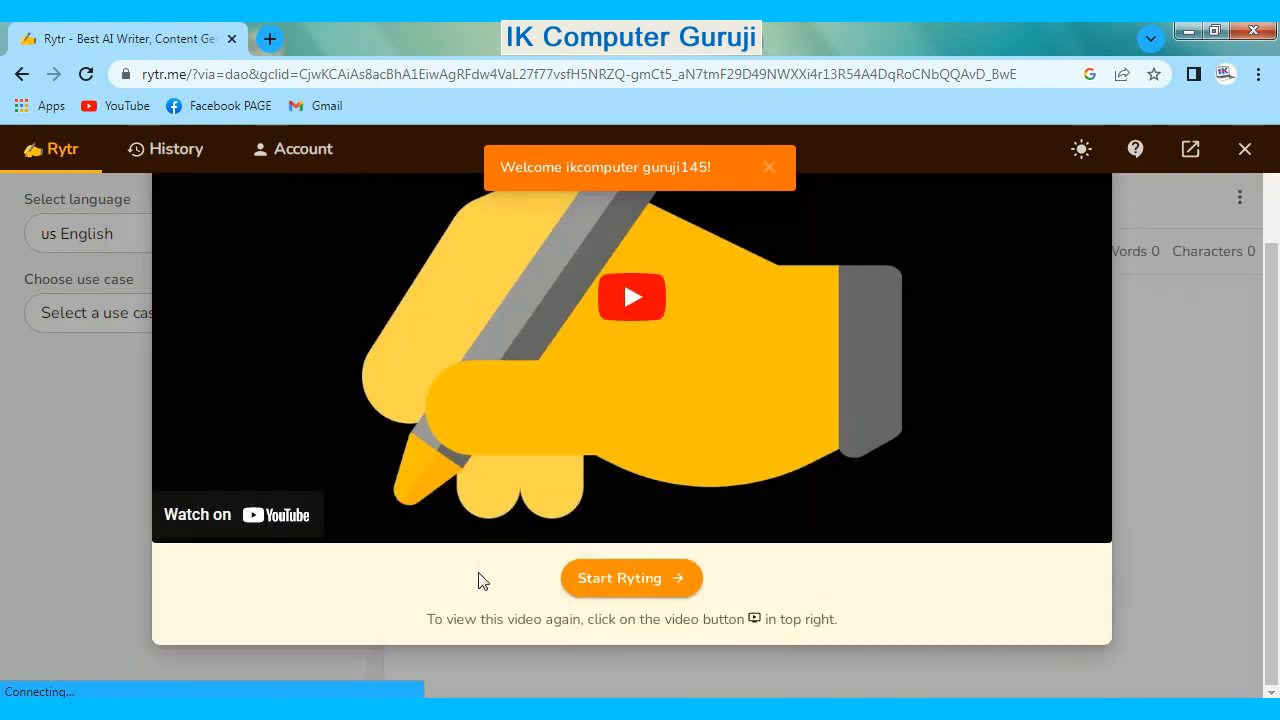
left_click(603, 588)
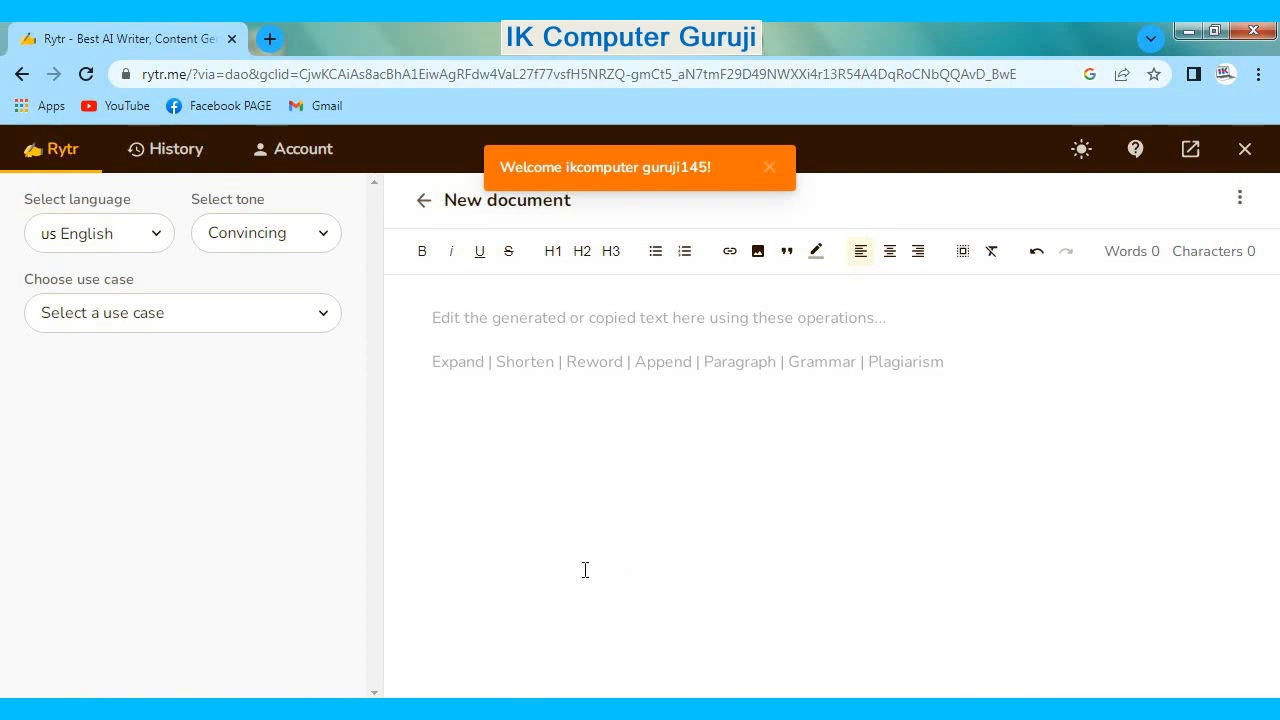
- Select English as the writing language and look through the tones, keeping Convincing
left_click(150, 238)
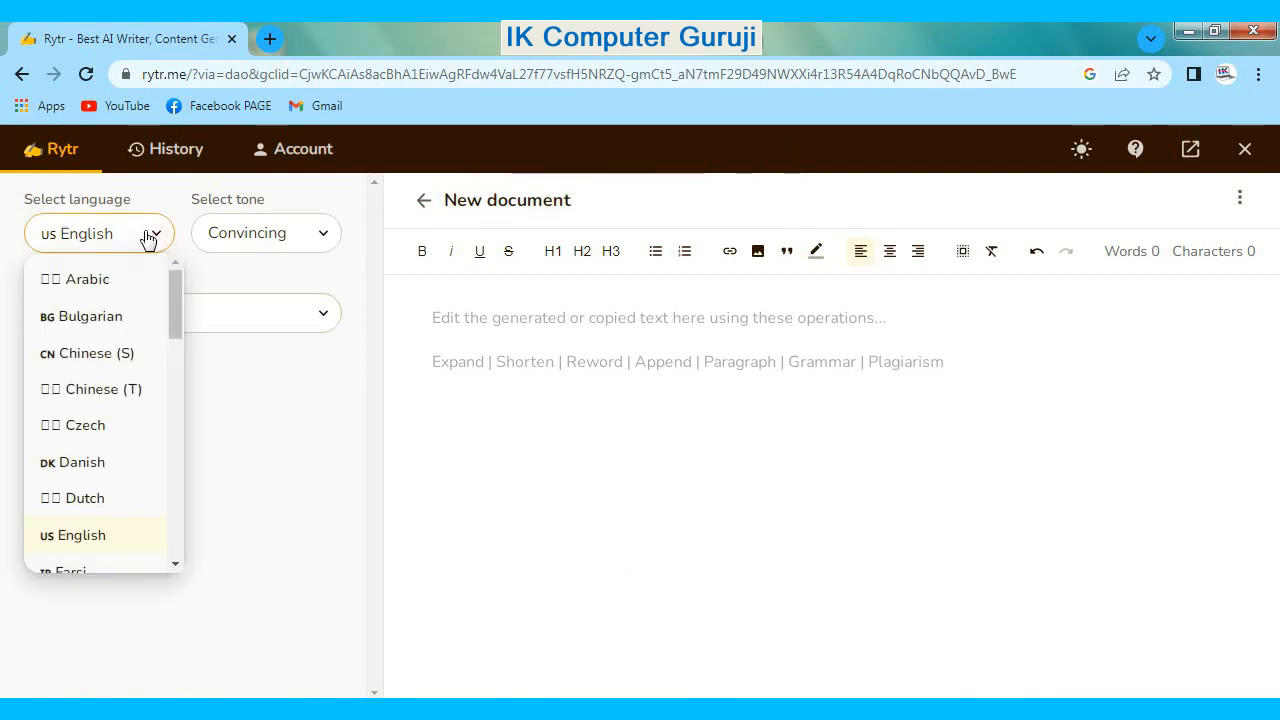
scroll(103, 371, "down", 2)
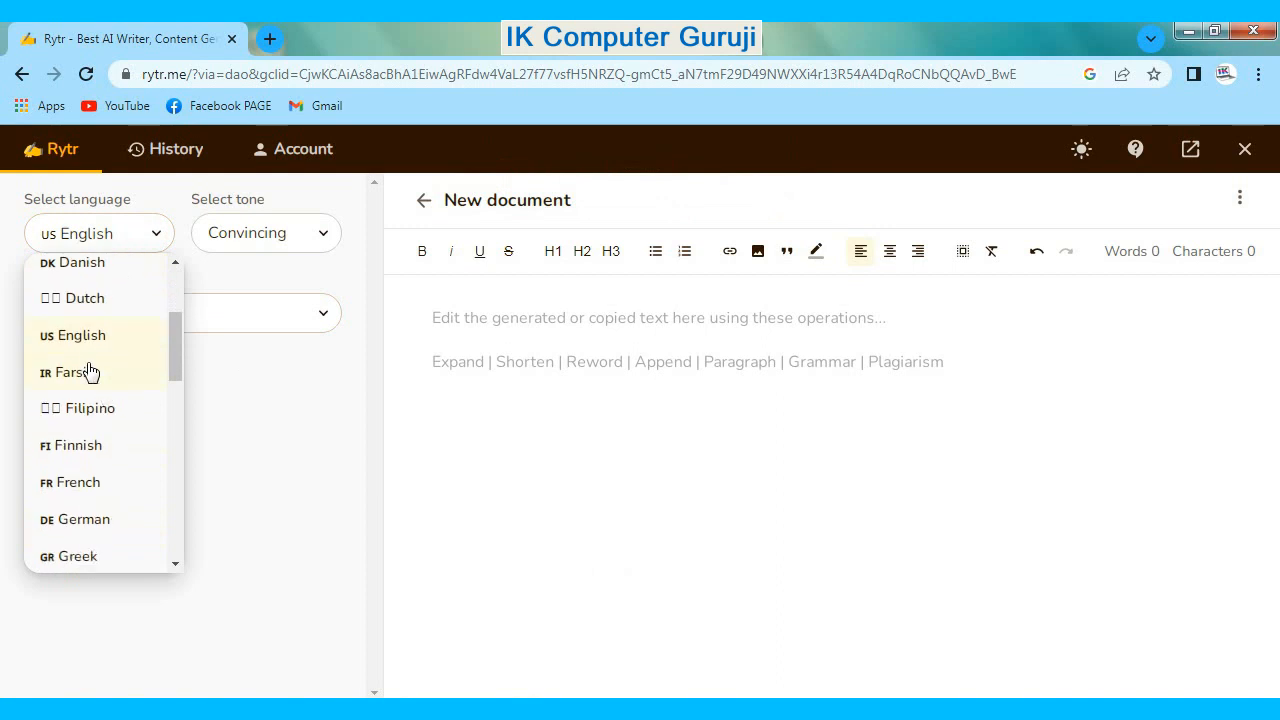
left_click(86, 340)
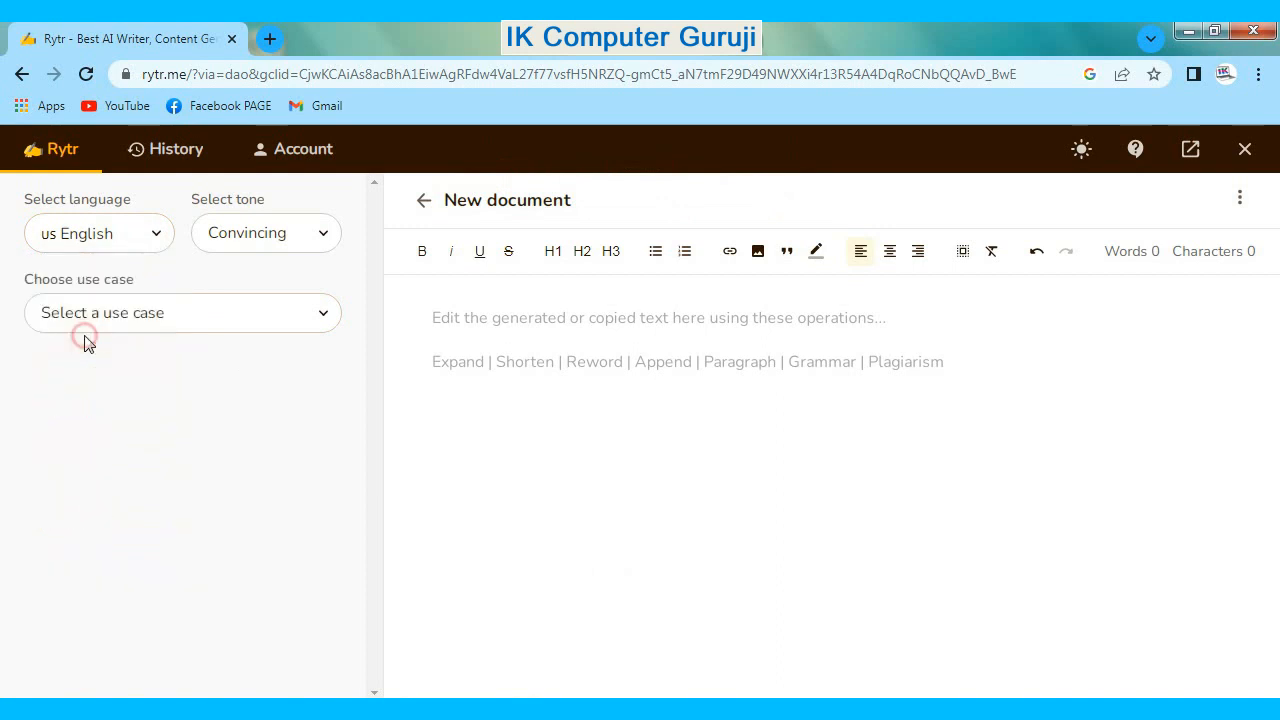
left_click(285, 240)
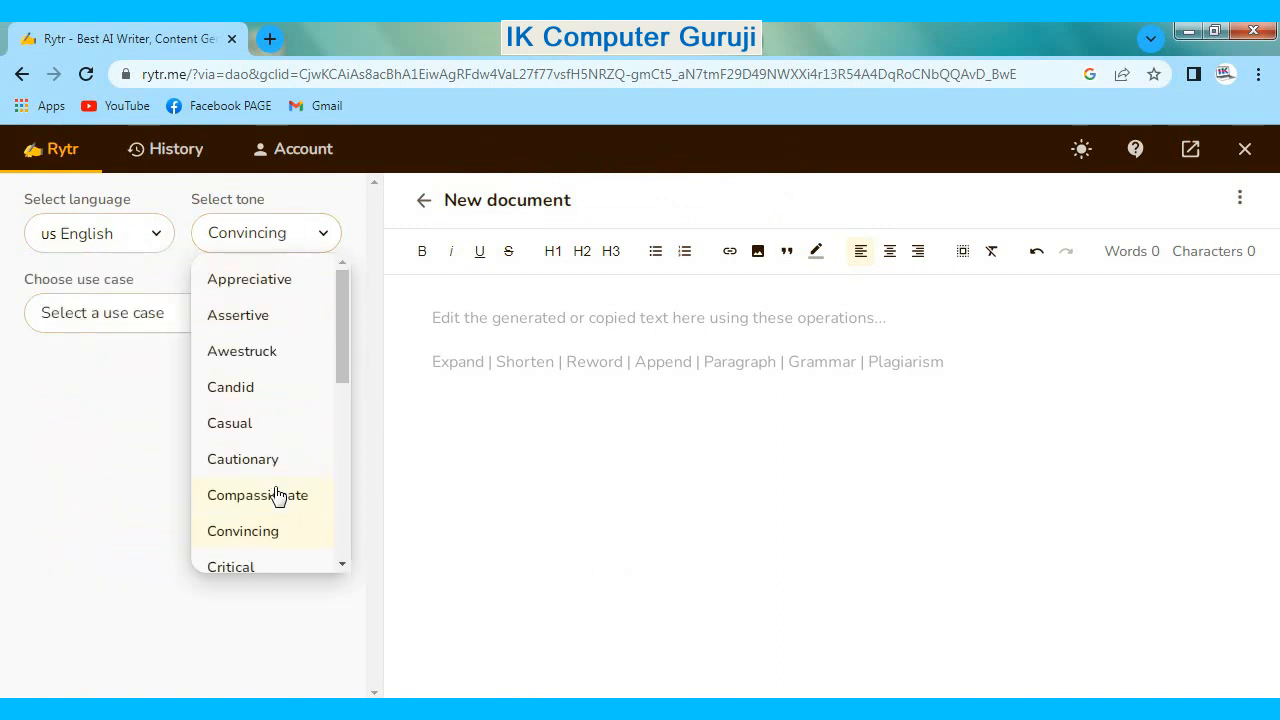
scroll(274, 497, "down", 3)
left_click(94, 491)
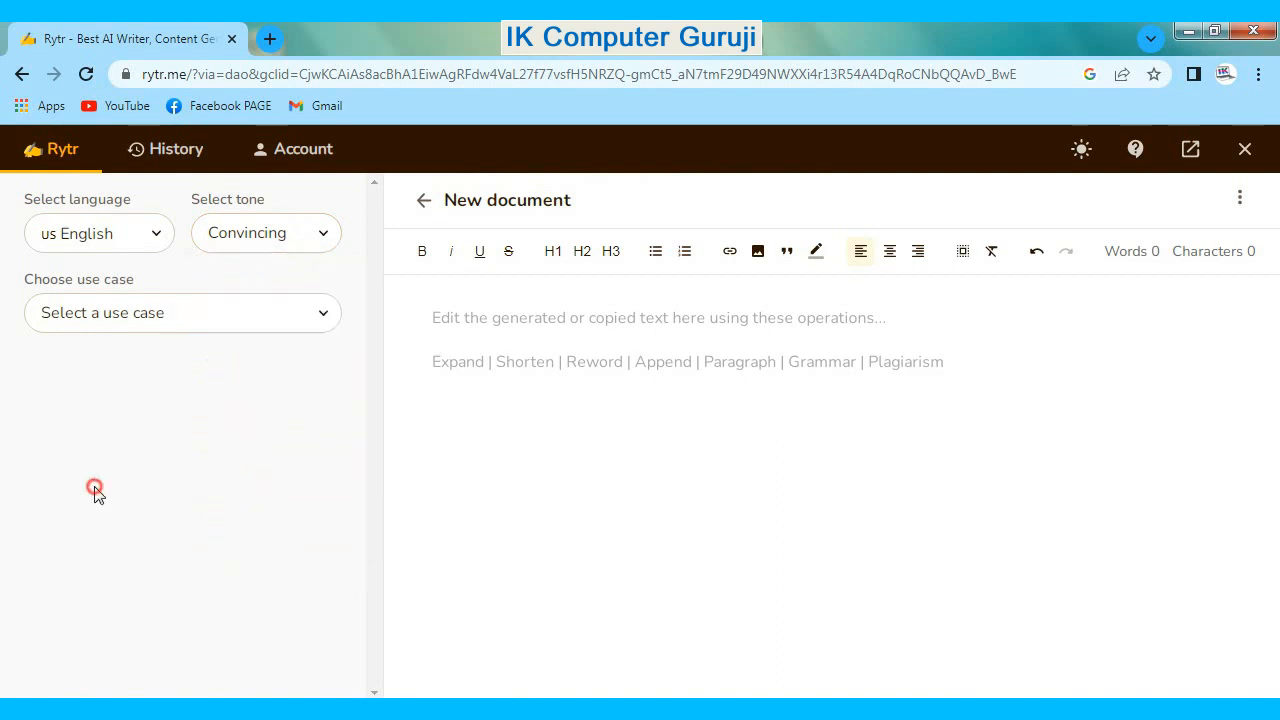
- Look through the available use cases and choose Video Channel Description
left_click(113, 324)
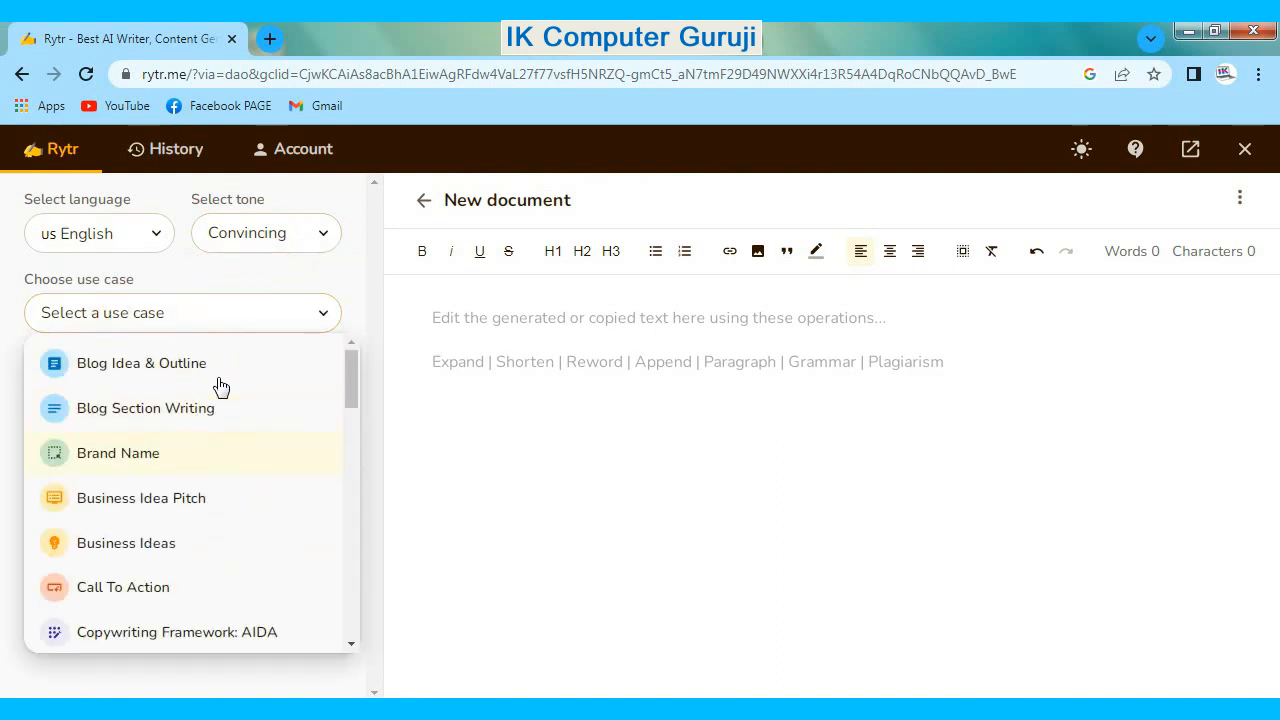
scroll(229, 460, "down", 3)
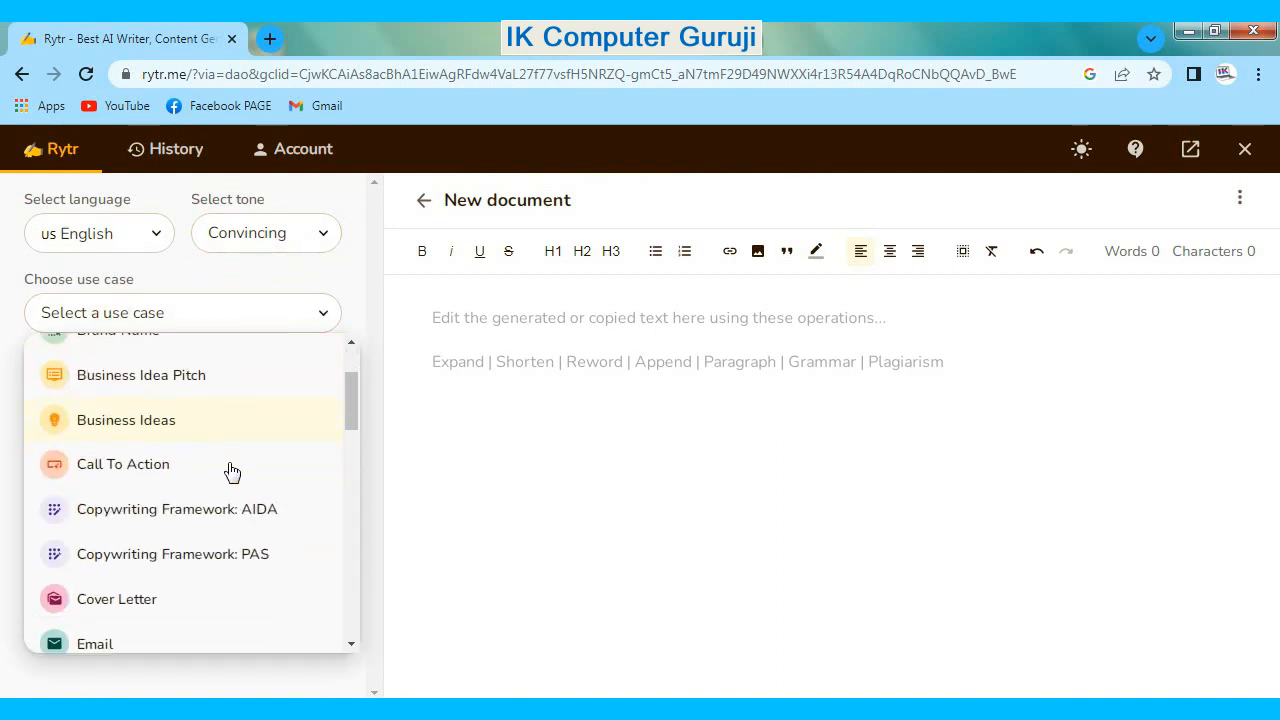
scroll(229, 468, "down", 4)
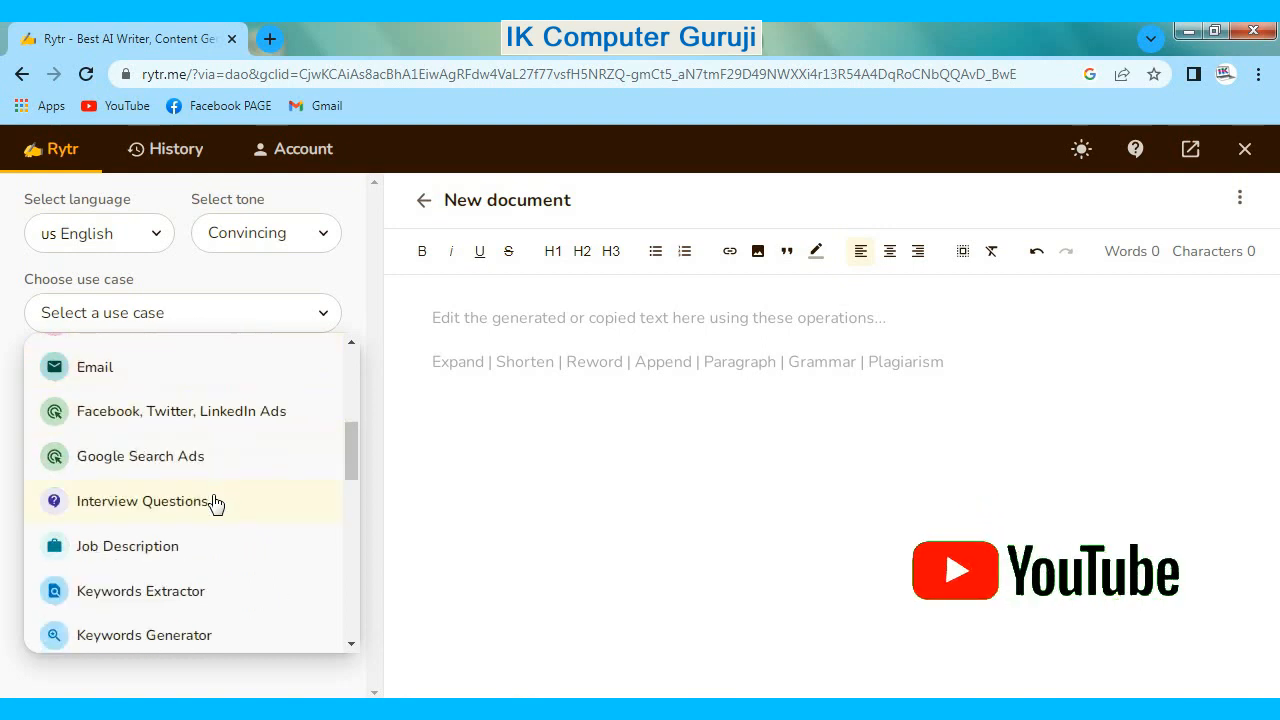
scroll(215, 502, "down", 2)
scroll(215, 502, "down", 5)
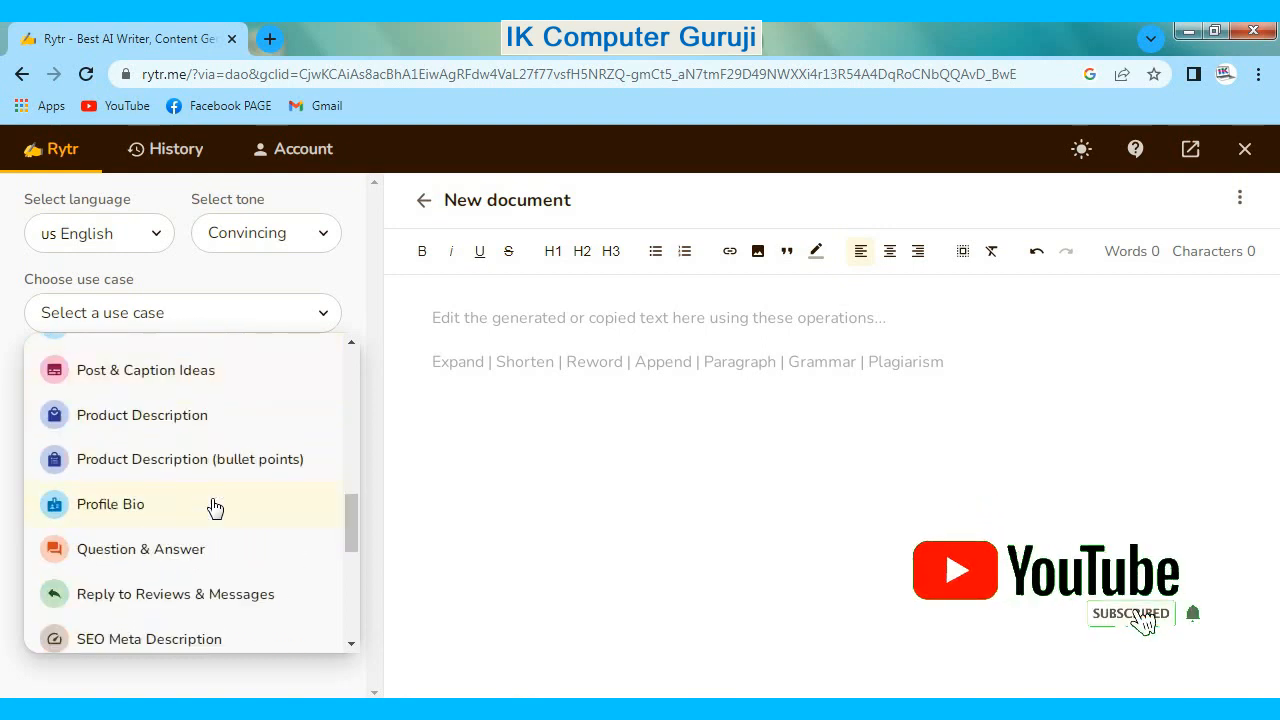
scroll(212, 505, "down", 5)
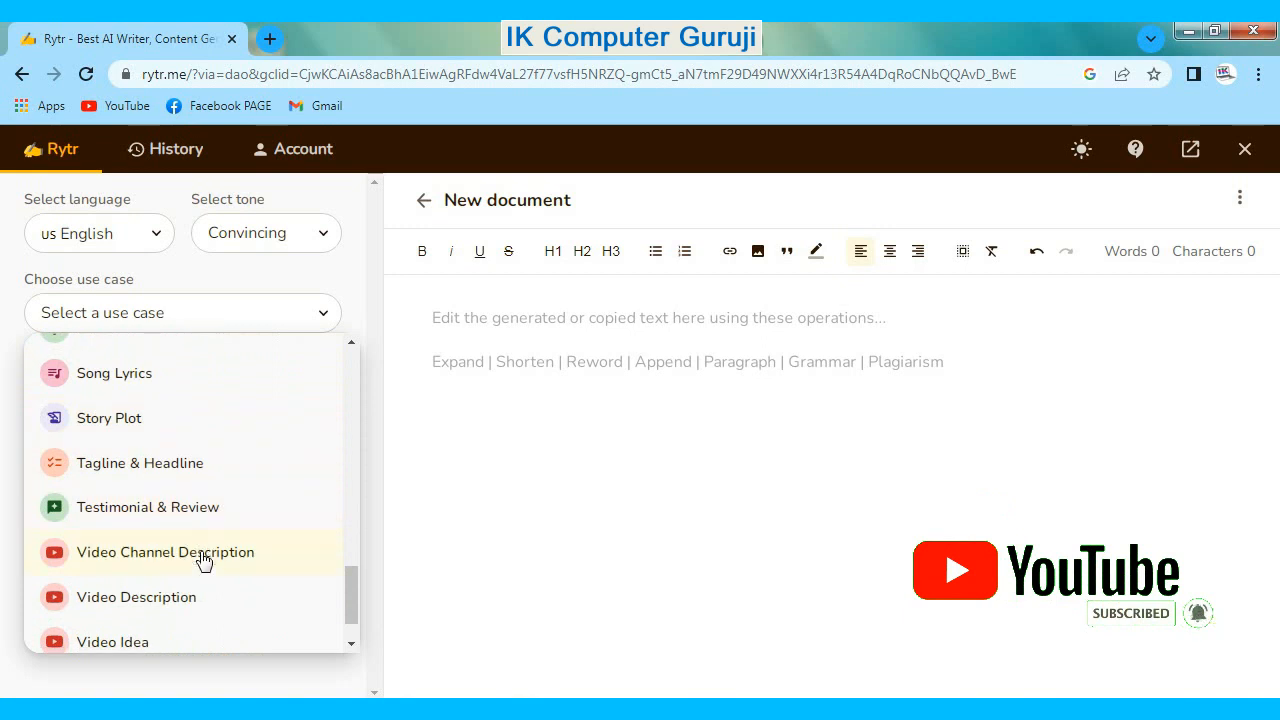
scroll(195, 560, "down", 1)
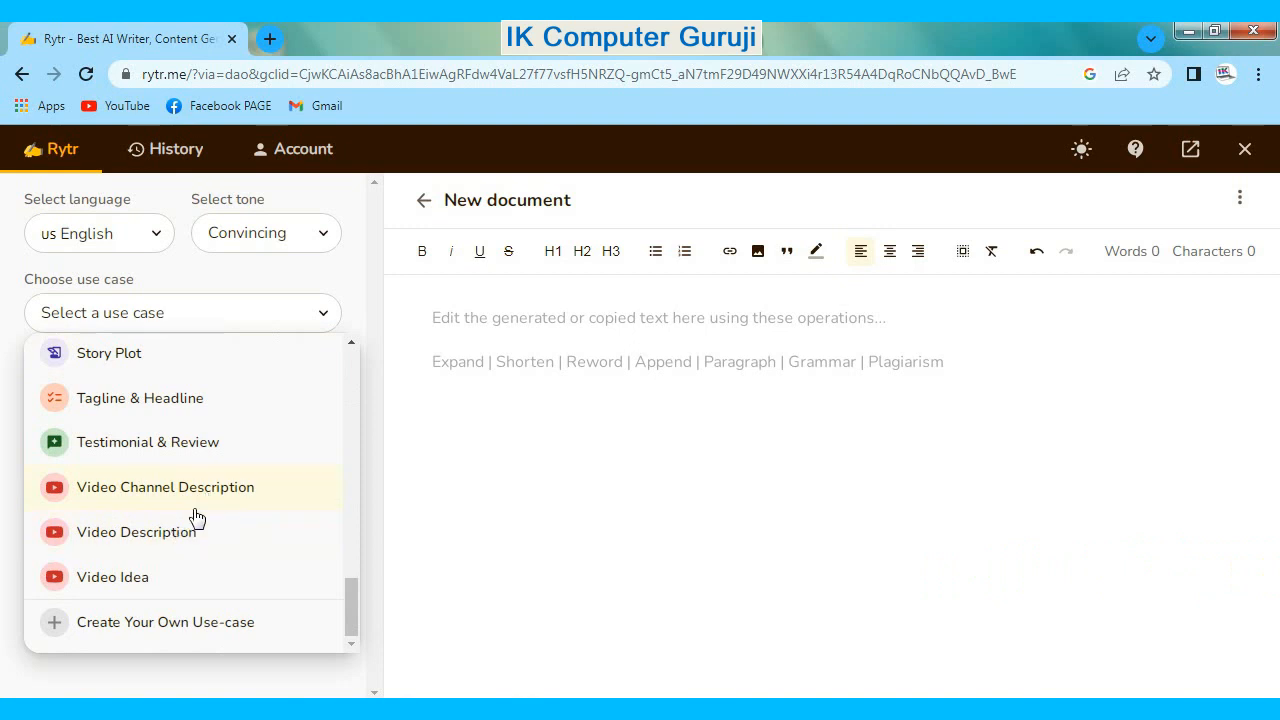
left_click(190, 490)
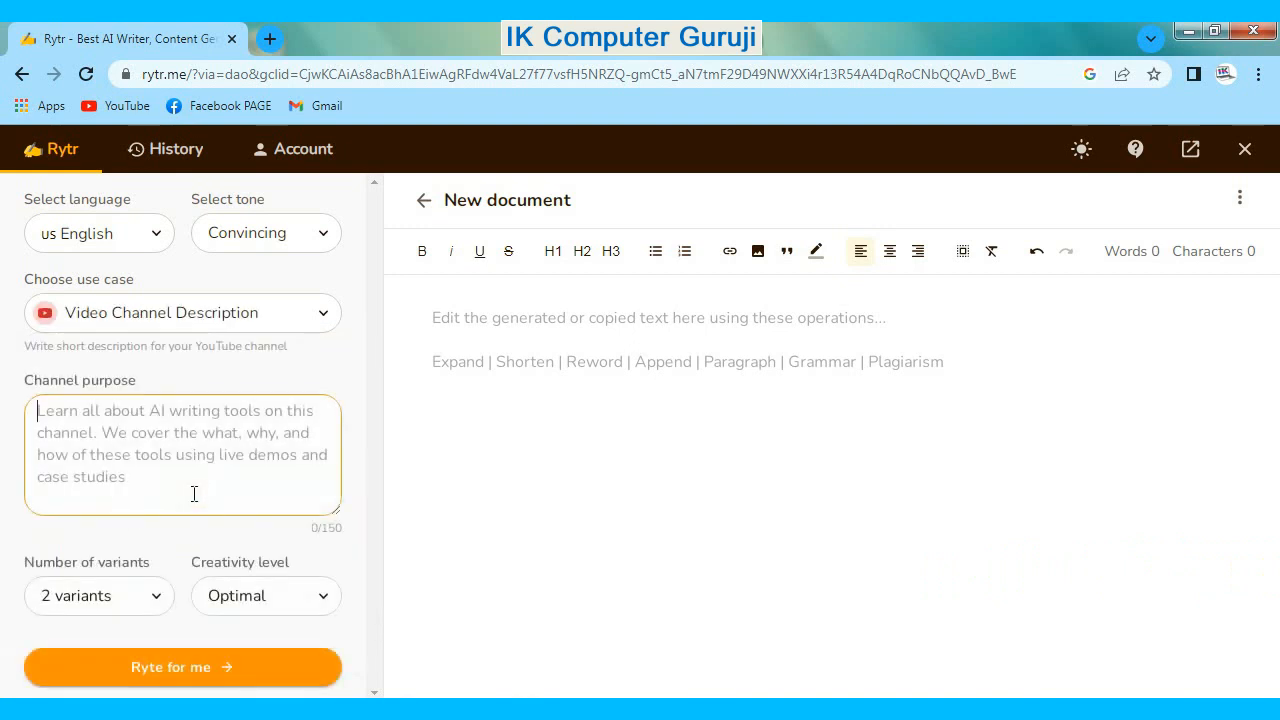
- Set the number of variants to 2 and the creativity level to Medium
left_click(128, 596)
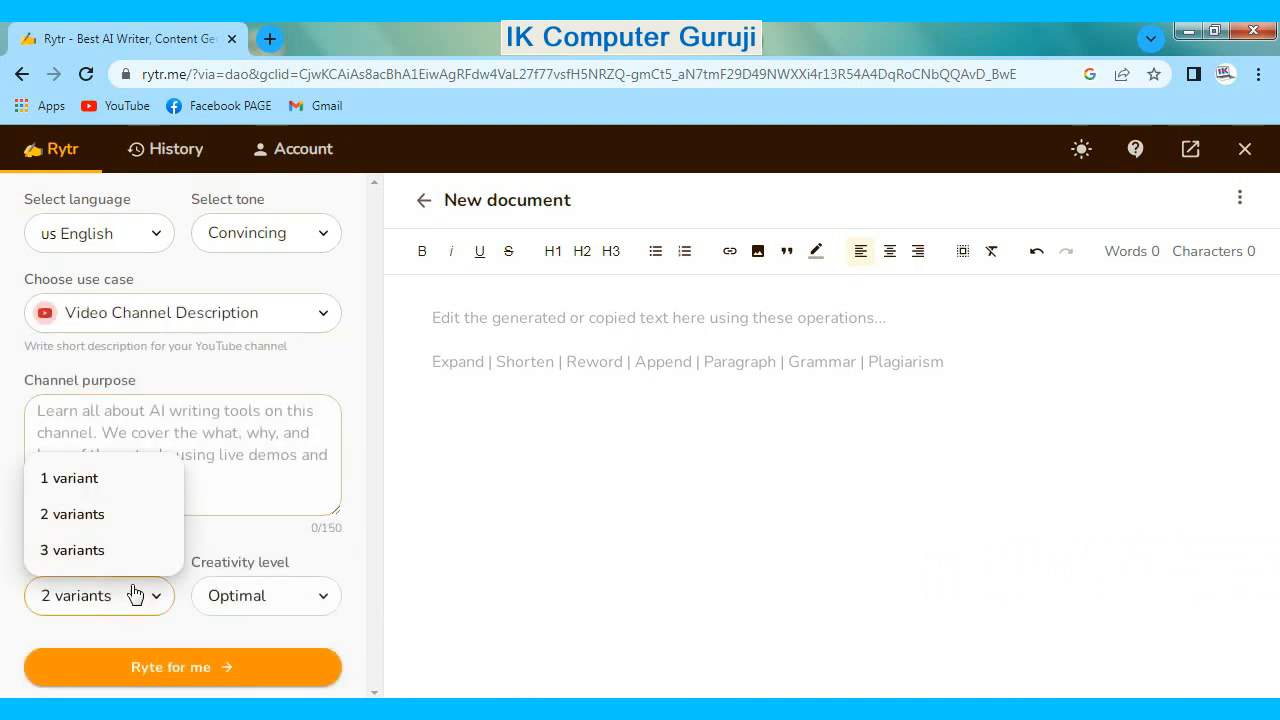
left_click(90, 516)
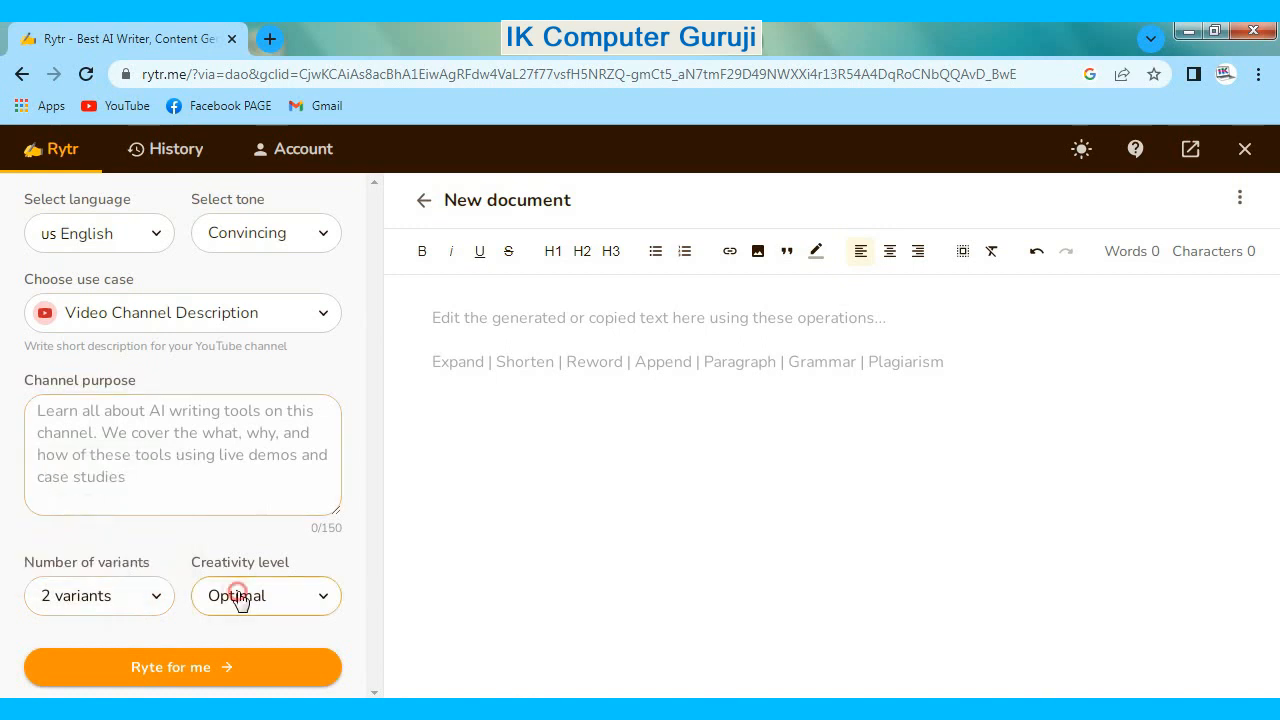
left_click(237, 597)
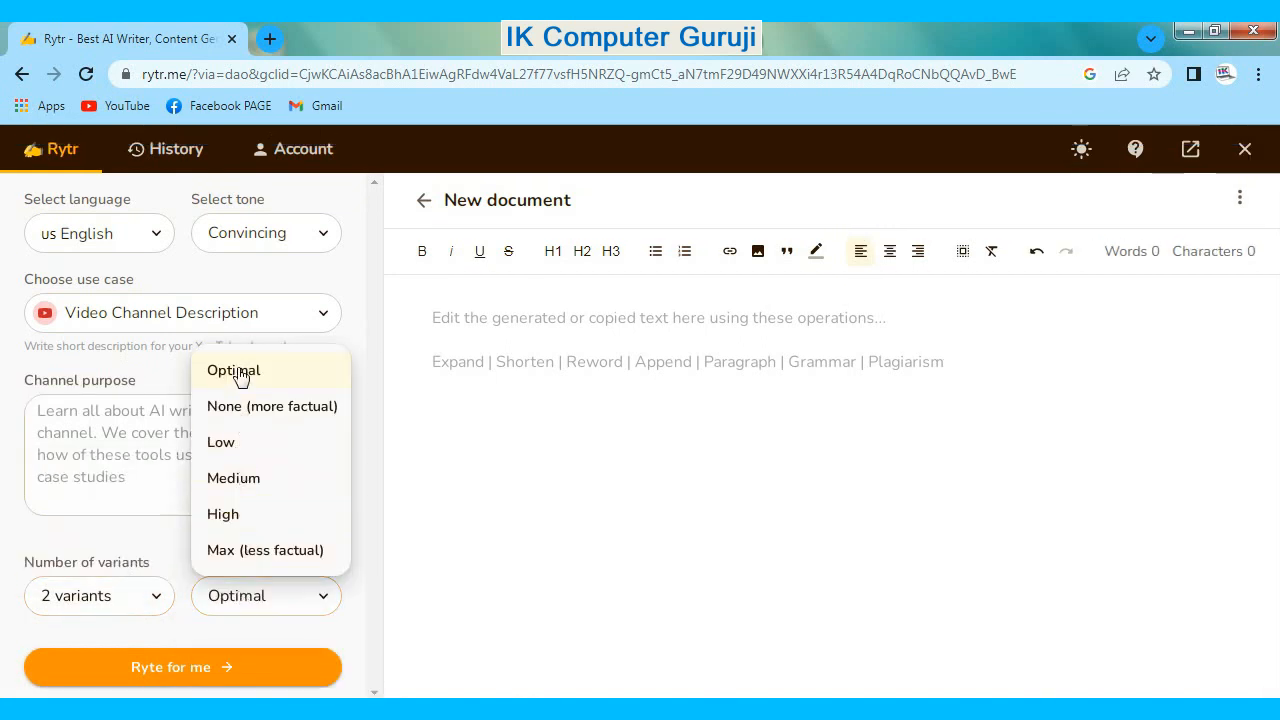
left_click(253, 479)
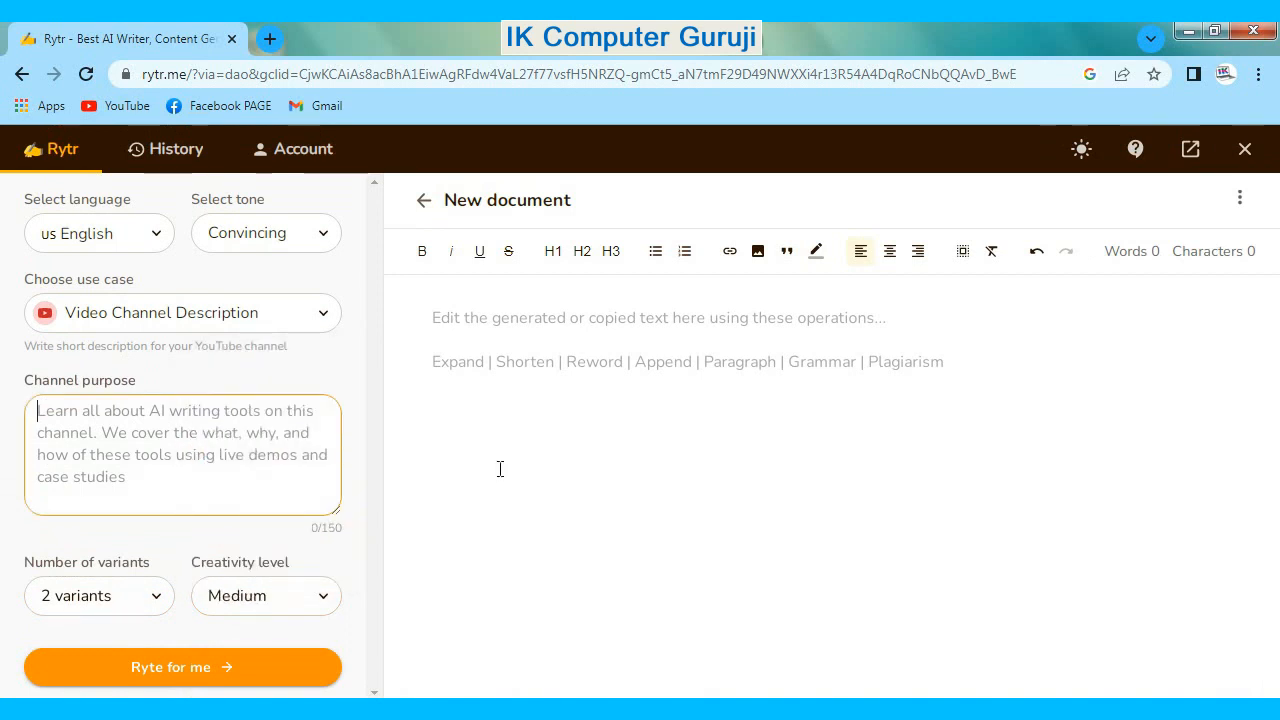
- Paste "How To PageMaker 7.0 Kaise Install Kare Full Version | With Serial Key" as the channel purpose and generate the text
left_click(282, 482)
right_click(240, 424)
left_click(289, 266)
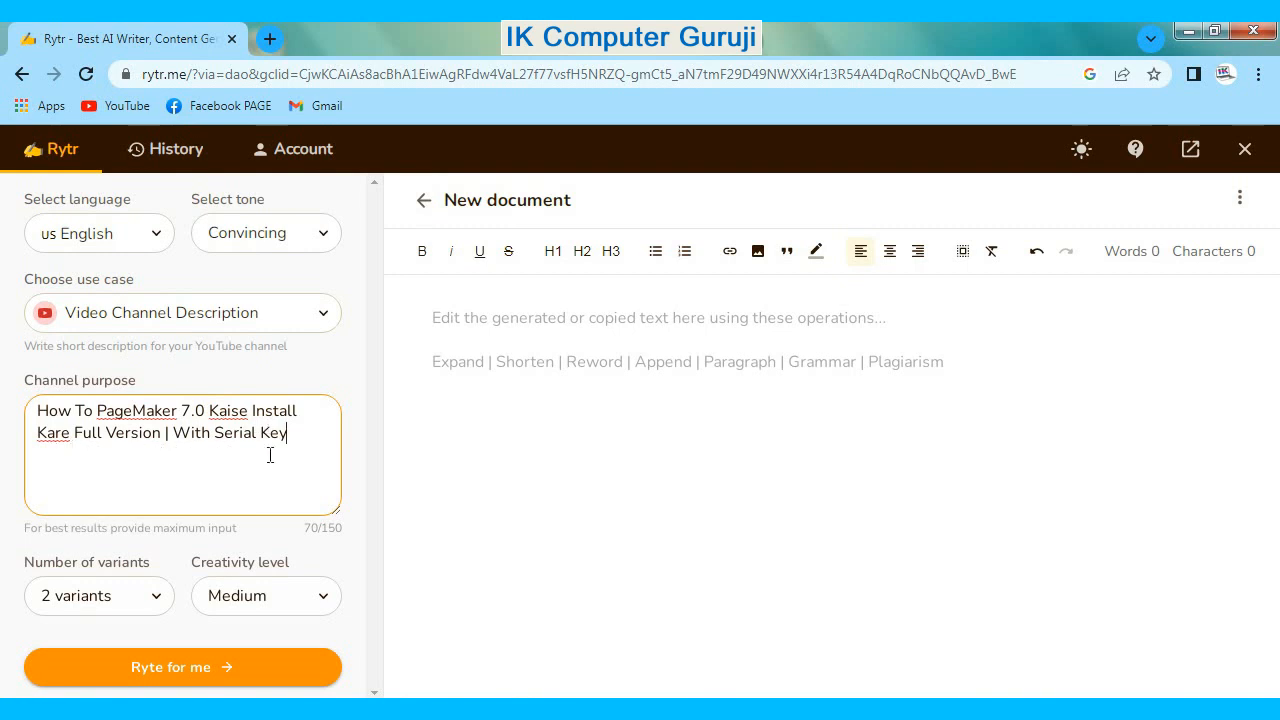
left_click(221, 665)
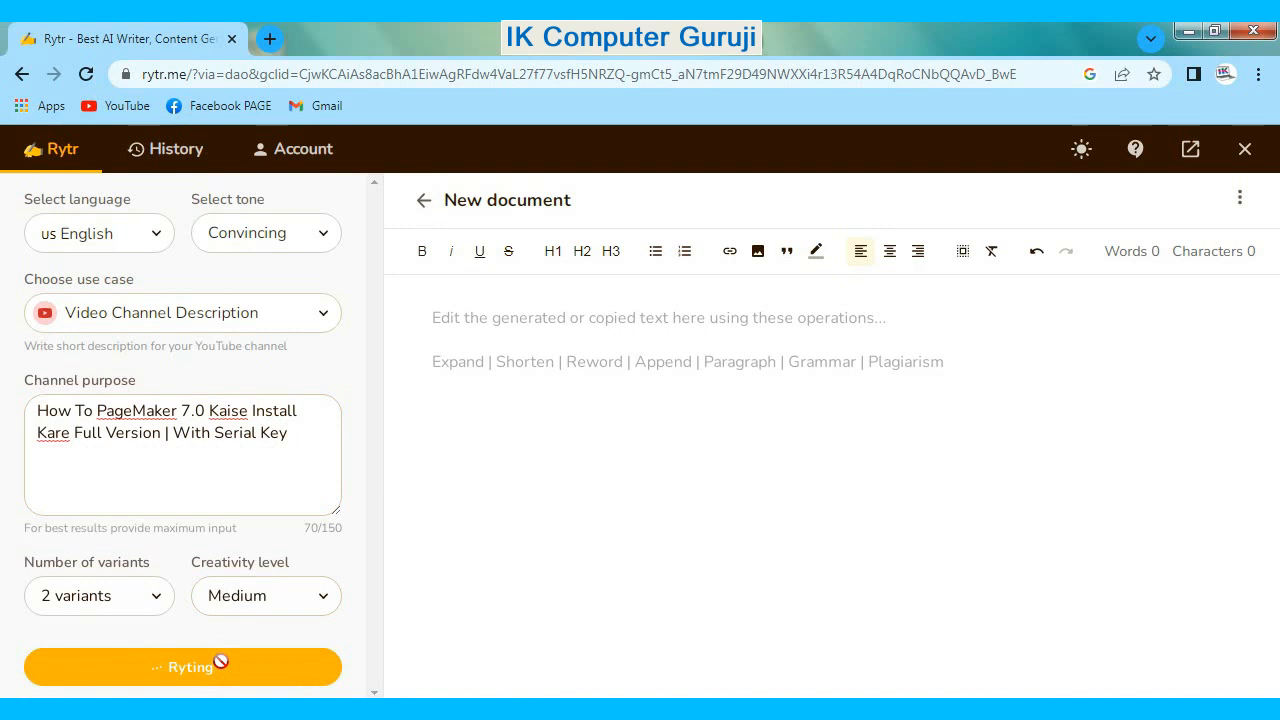
- Change the use case to Video Description, leaving the tone as Convincing
left_click(287, 227)
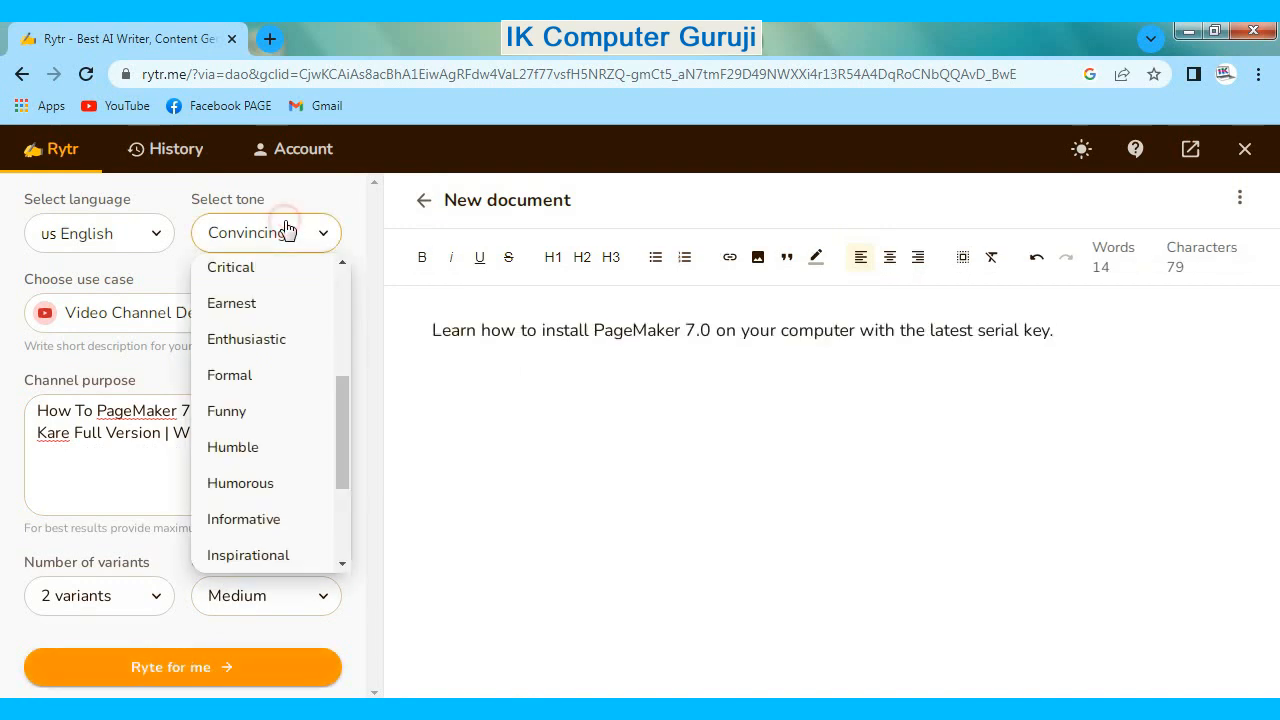
left_click(110, 315)
left_click(131, 540)
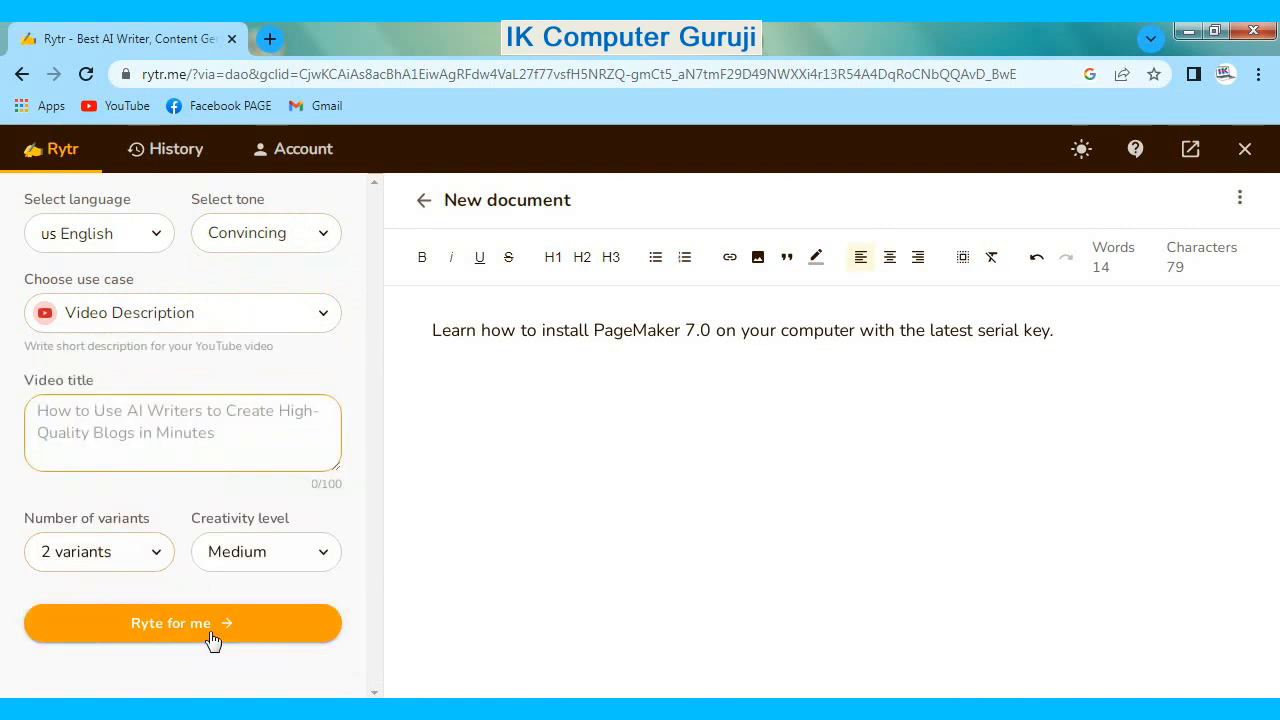
- Paste the copied video title, shorten it to "How To PageMaker 7.0 Kaise Install Kare Full Version" and generate the description
right_click(110, 418)
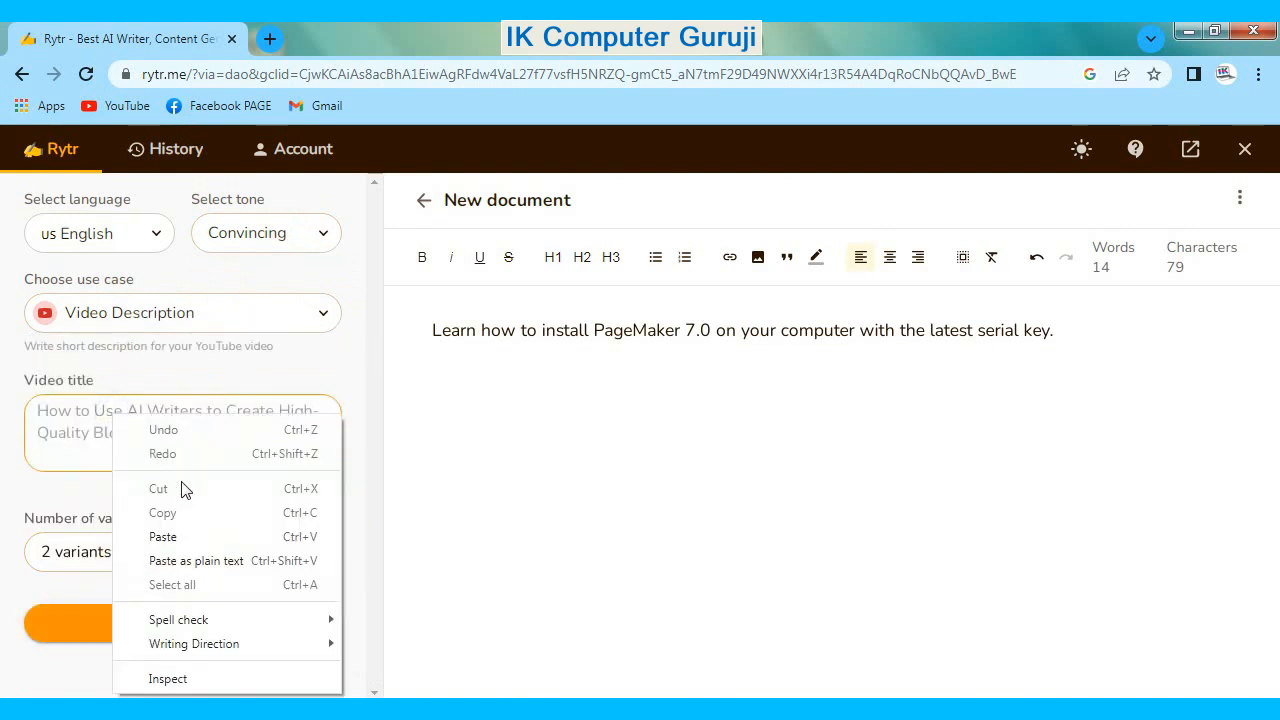
left_click(183, 537)
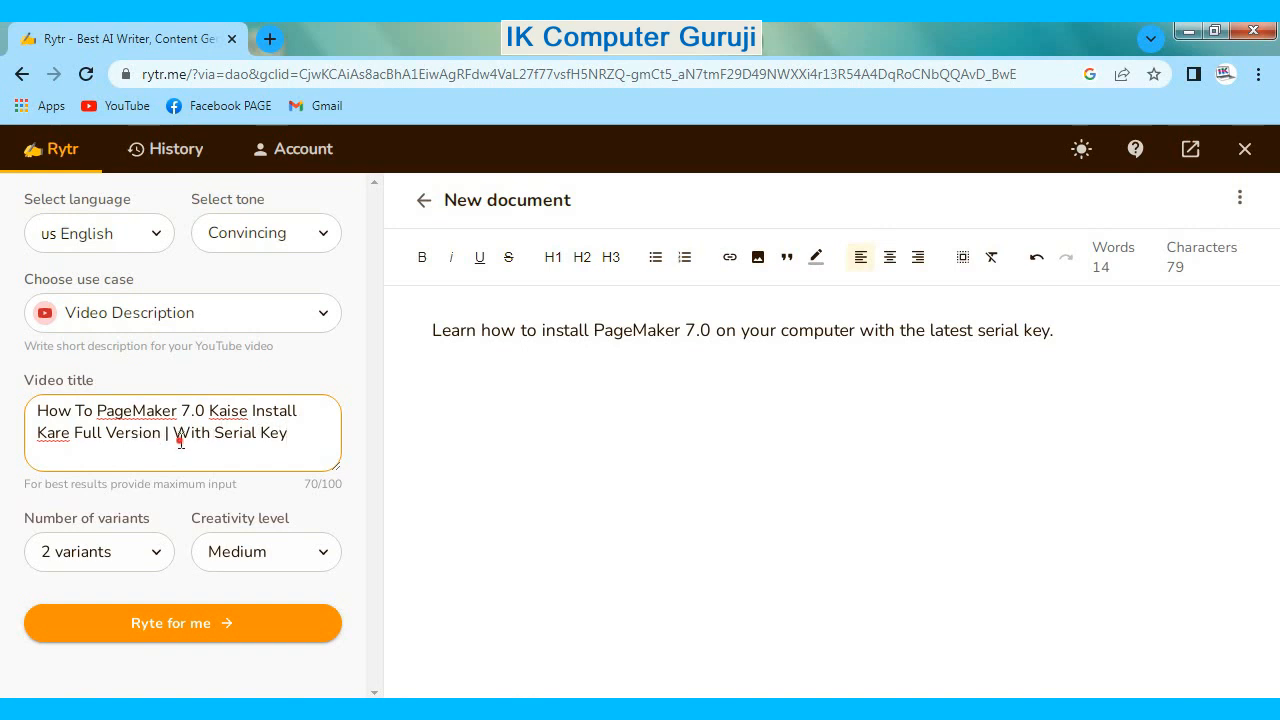
left_click_drag(165, 437, 301, 445)
key("BackSpace")
left_click(192, 626)
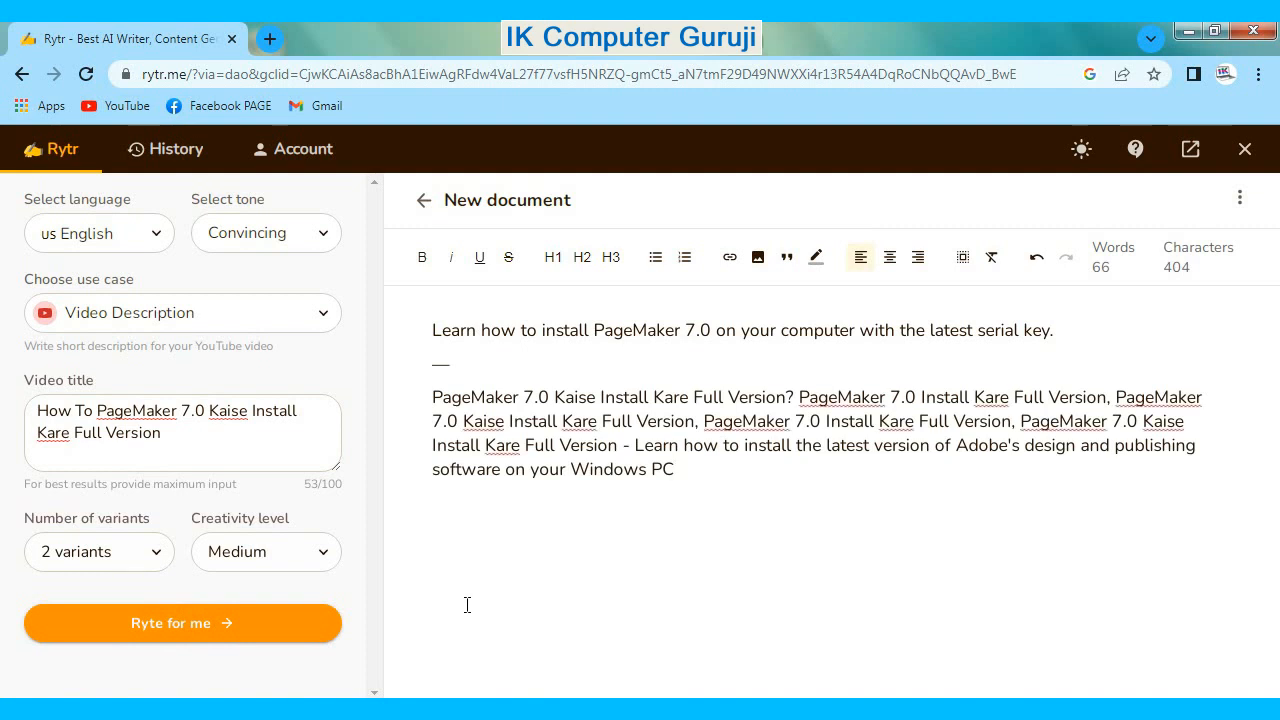
- Outline the video title and the generated text with red rectangles, and clear the markings
key("ctrl+alt+d")
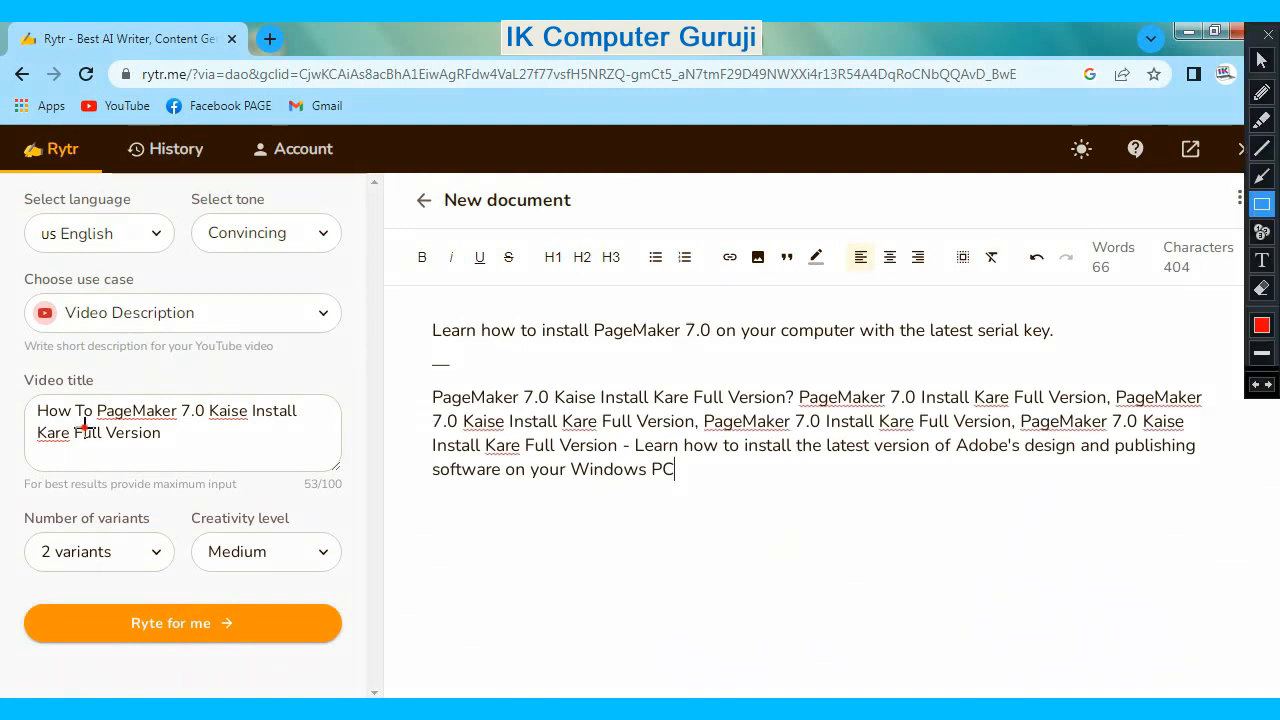
mouse_move(18, 388)
left_mouse_down()
mouse_move(249, 460)
mouse_move(320, 466)
left_mouse_up()
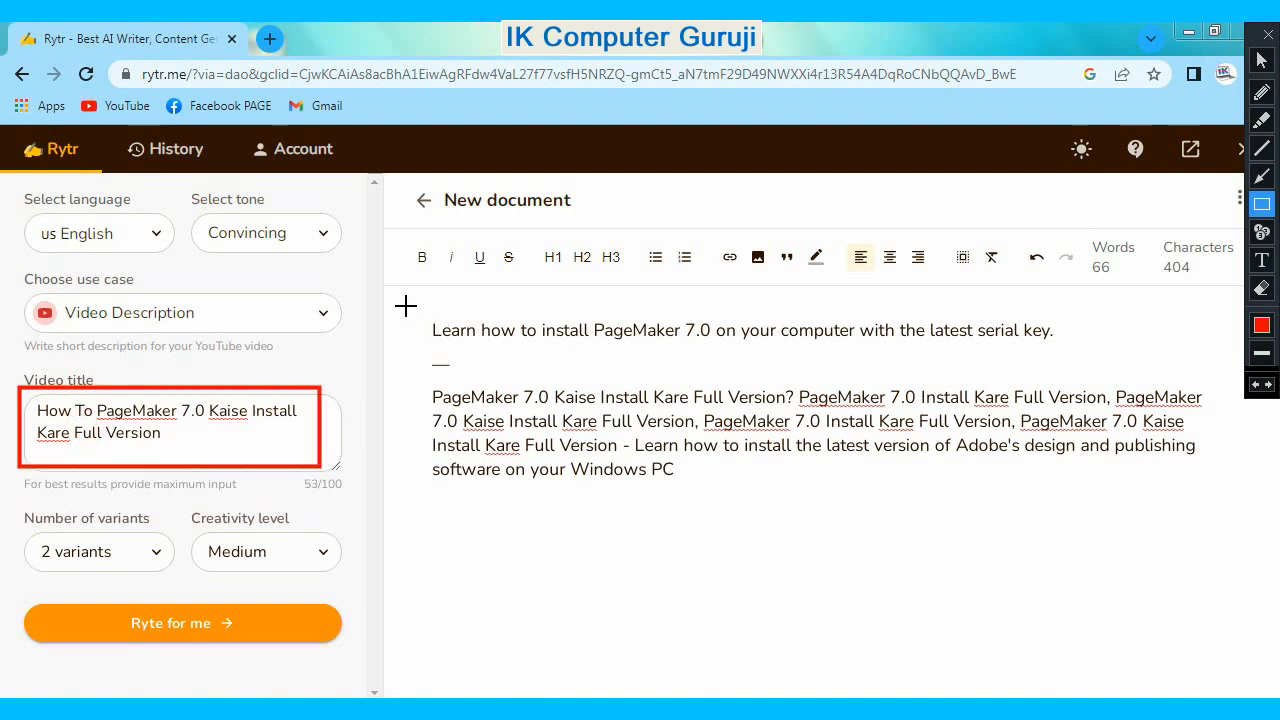
mouse_move(405, 305)
left_mouse_down()
mouse_move(794, 474)
mouse_move(1222, 508)
left_mouse_up()
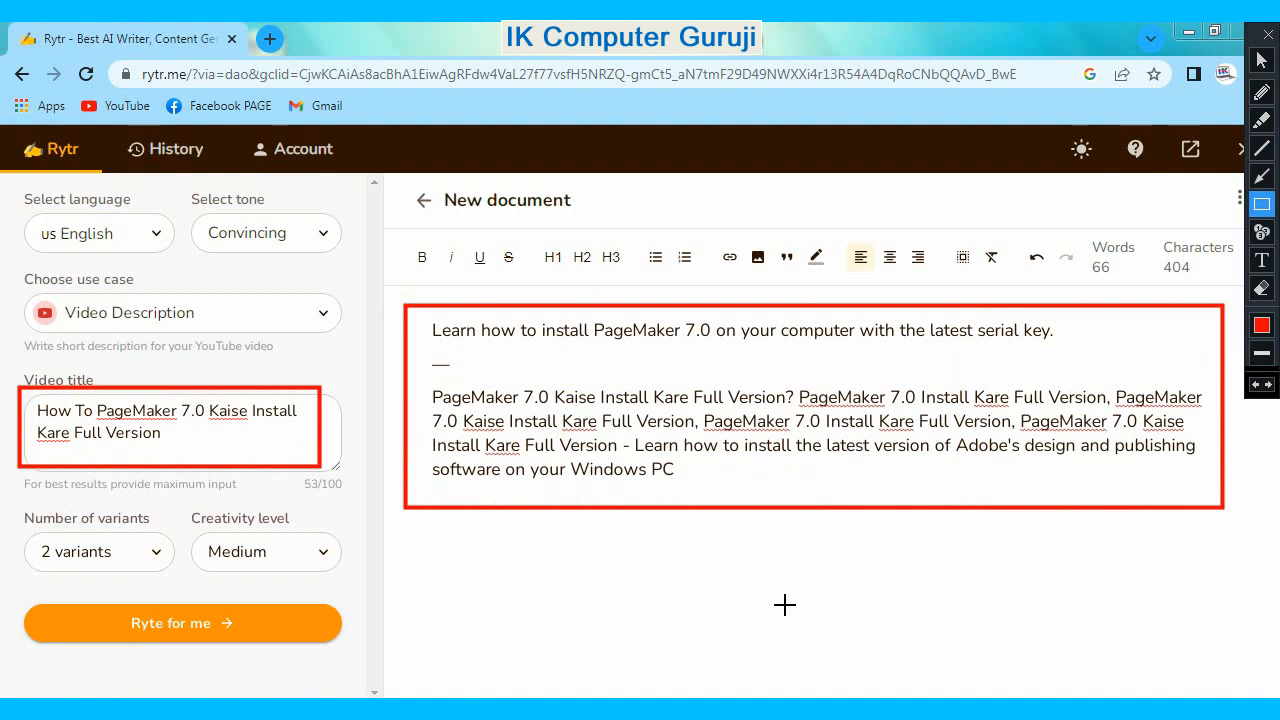
key("ctrl+alt+d")
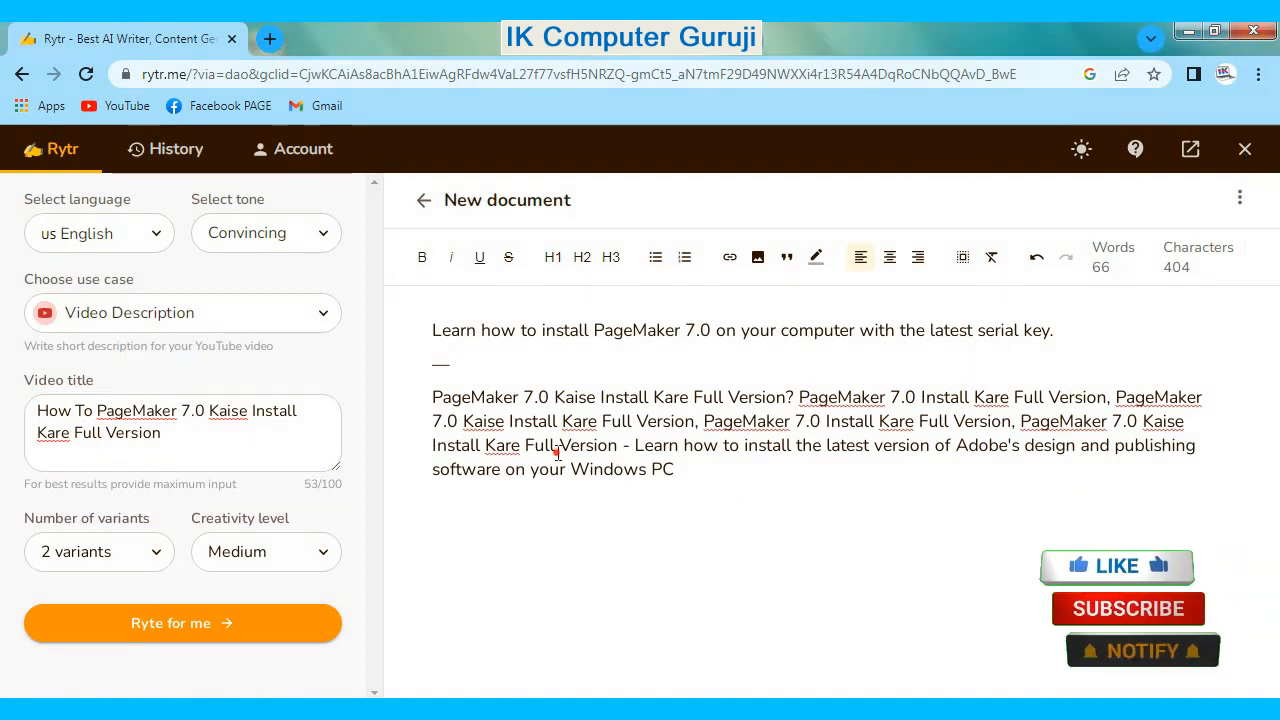
- Select the whole generated description text and make it bold
left_click_drag(551, 445, 675, 469)
left_click_drag(422, 366, 424, 265)
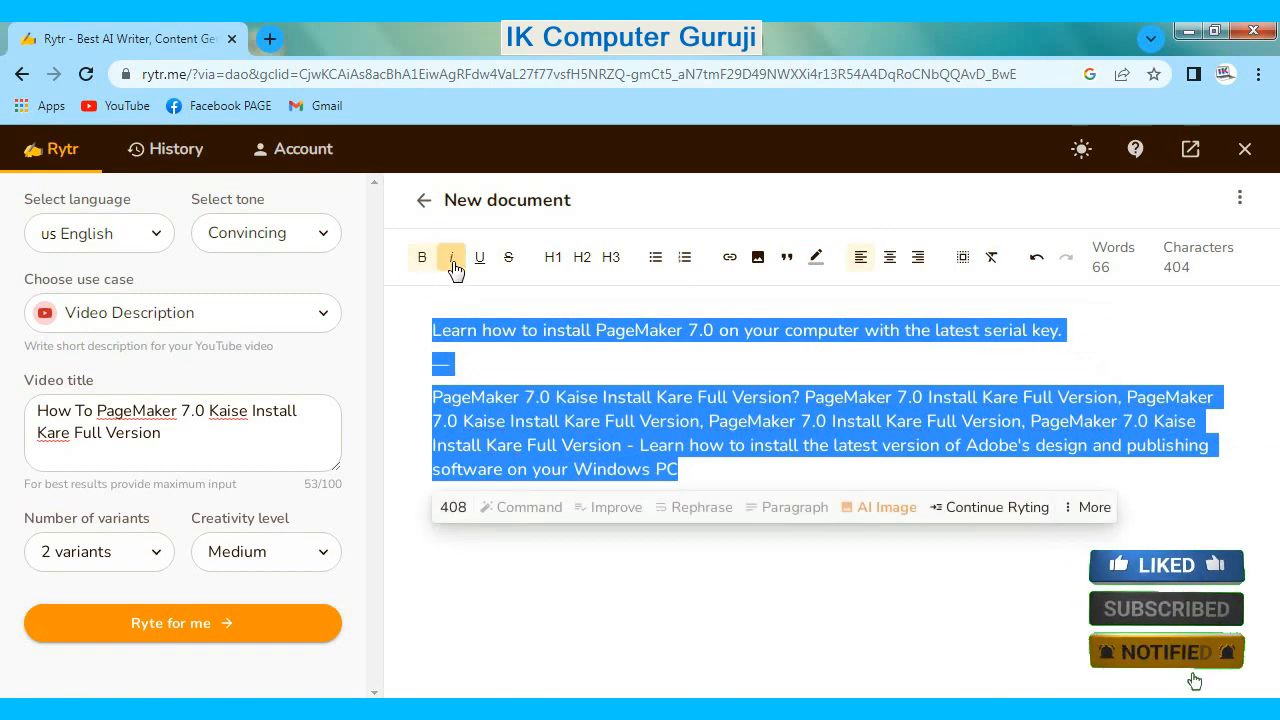
- Try italic, underline and strikethrough on the selected text, removing each style again
left_click(452, 260)
left_click(452, 260)
left_click(479, 259)
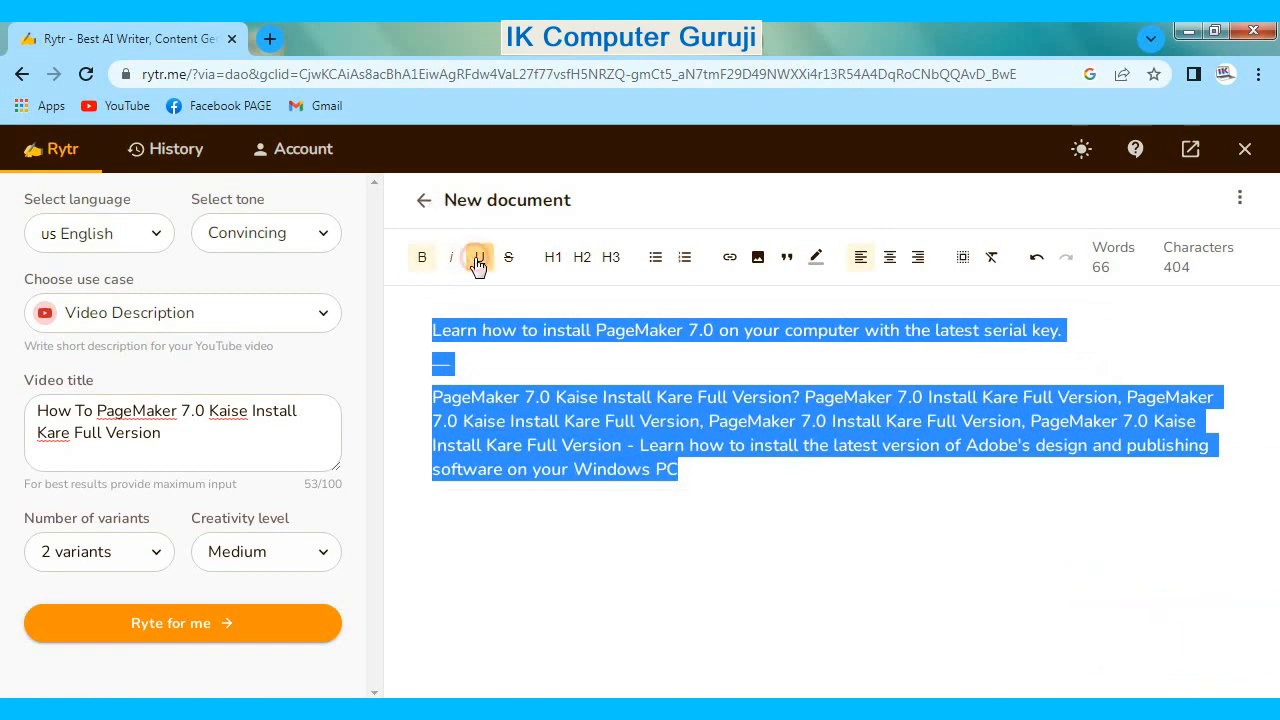
left_click(479, 259)
left_click(509, 258)
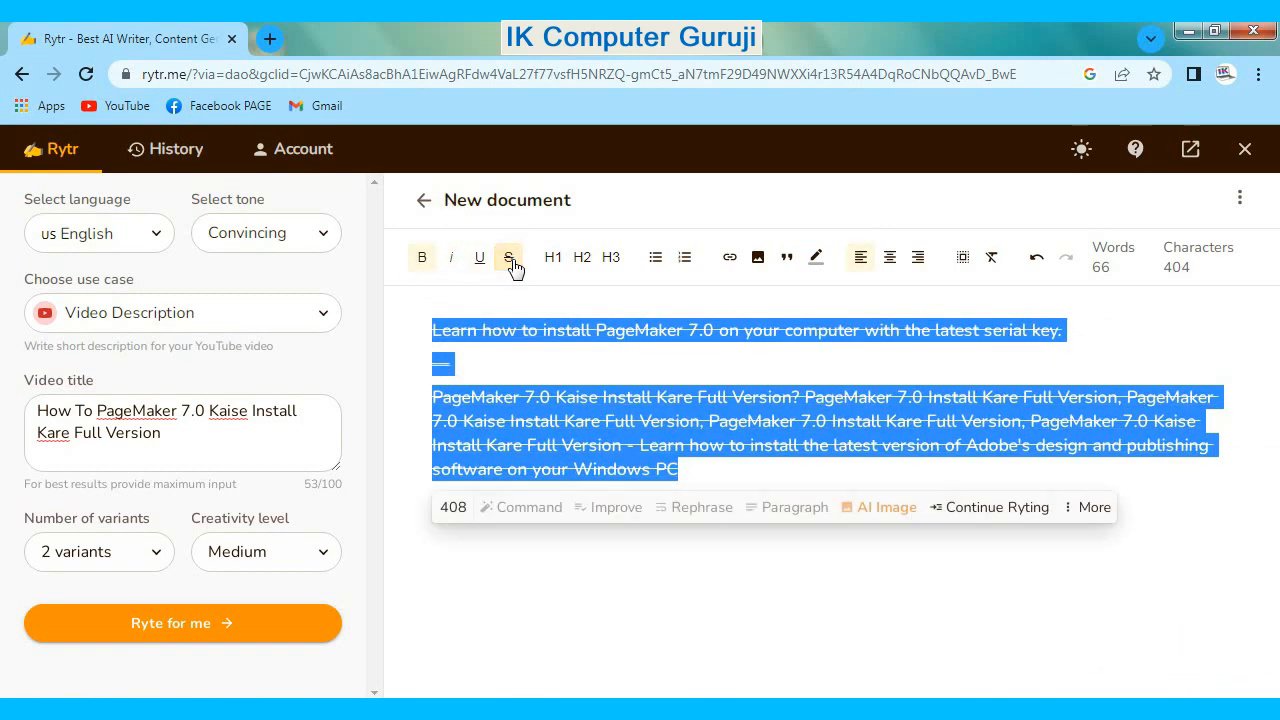
left_click(509, 258)
- Try header level 1 and header level 3 on the selected text, removing each again
left_click(552, 258)
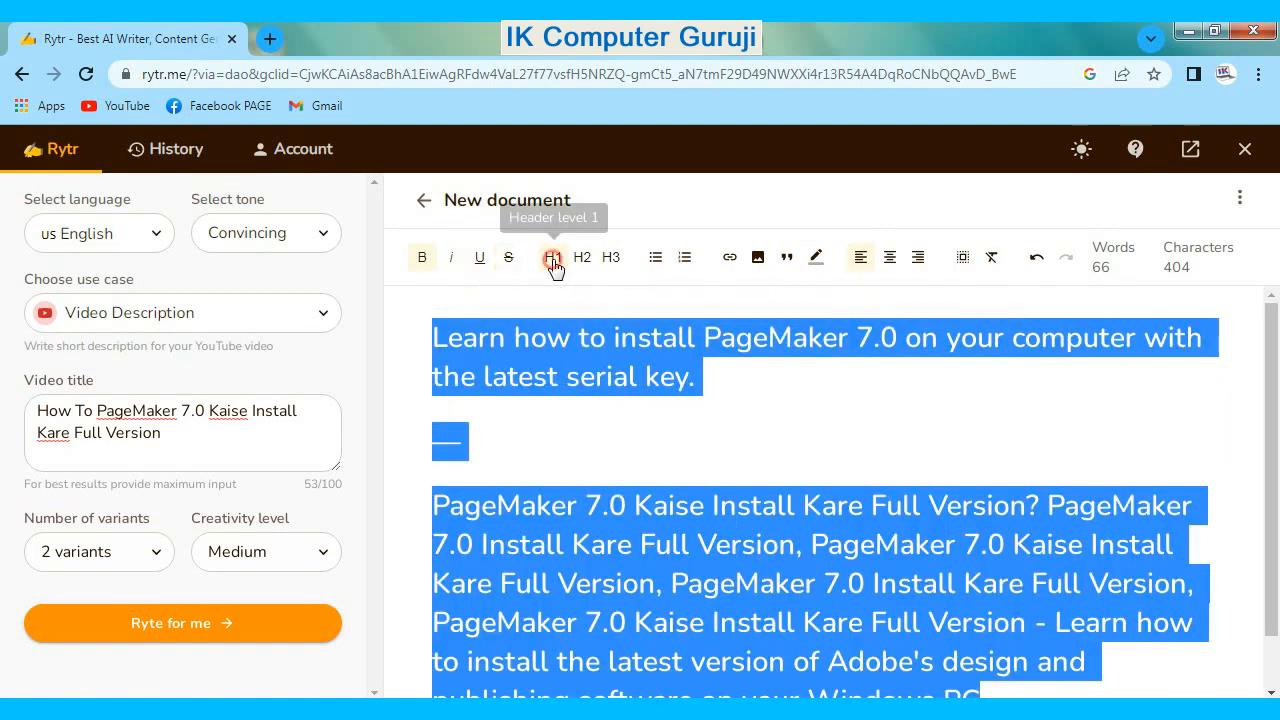
left_click(554, 262)
left_click(610, 258)
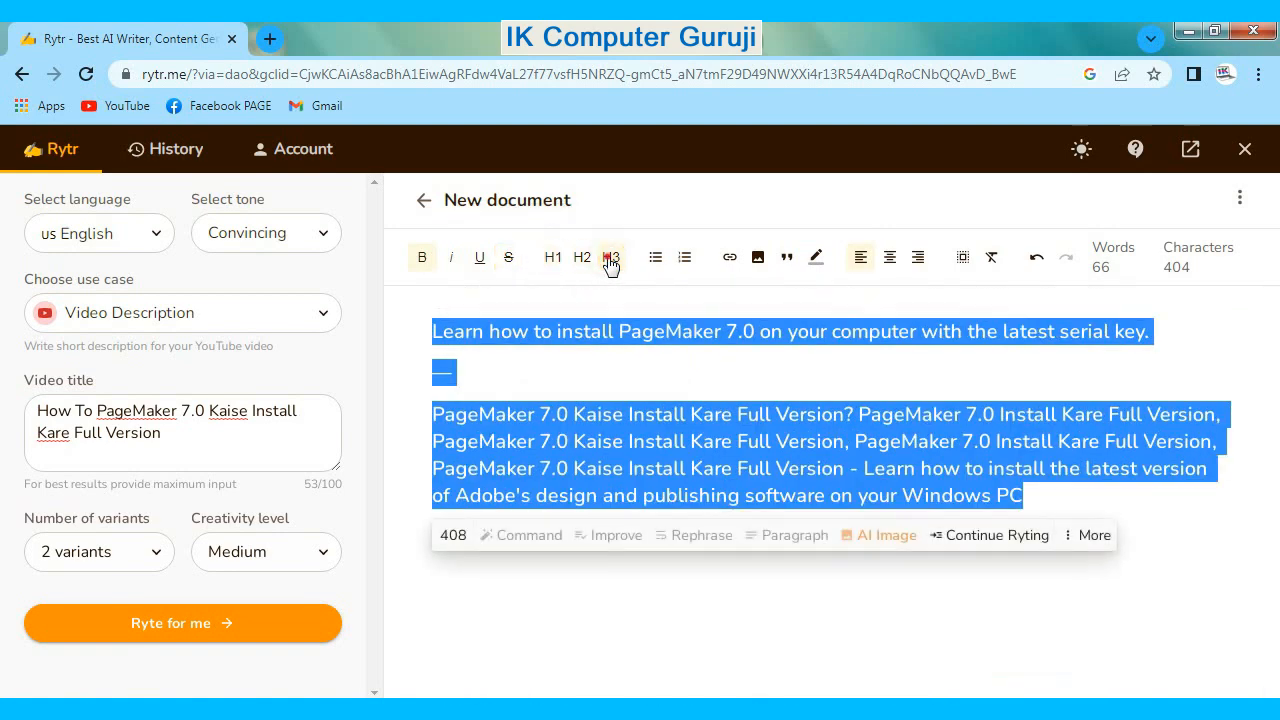
left_click(611, 260)
- Try a bulleted list and a numbered list on the selected text, removing each again
left_click(655, 258)
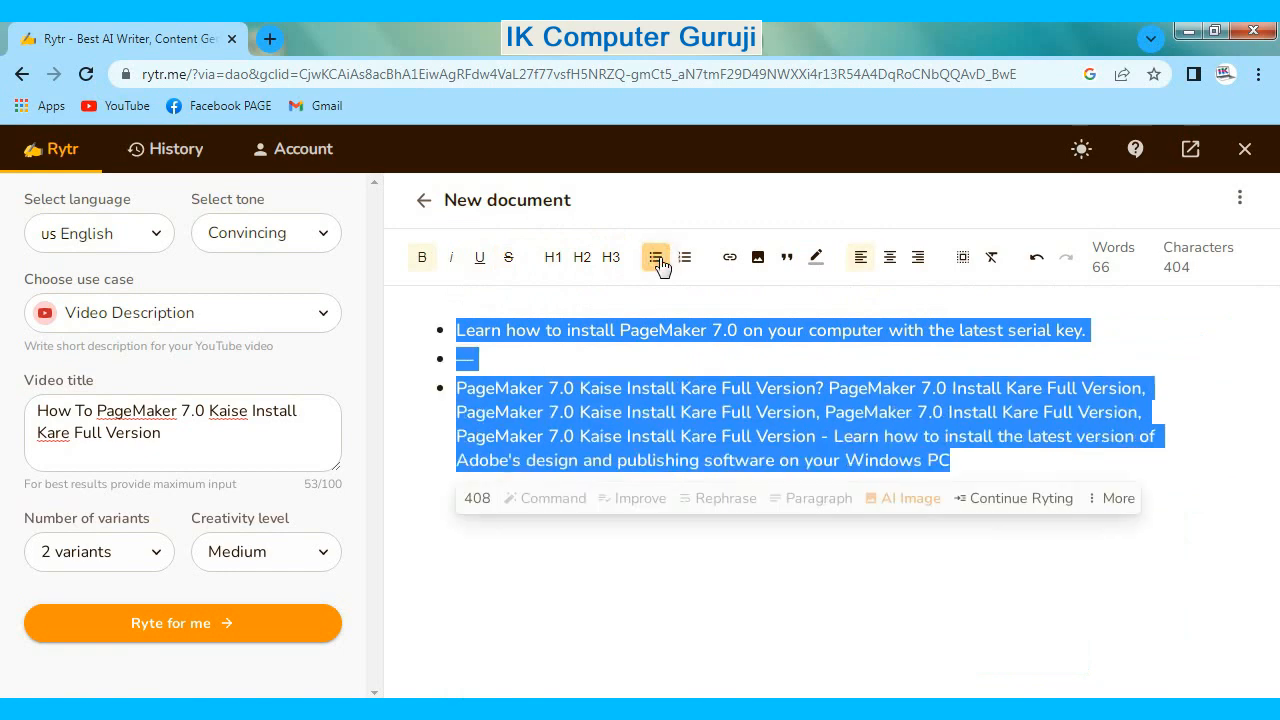
left_click(657, 260)
left_click(685, 260)
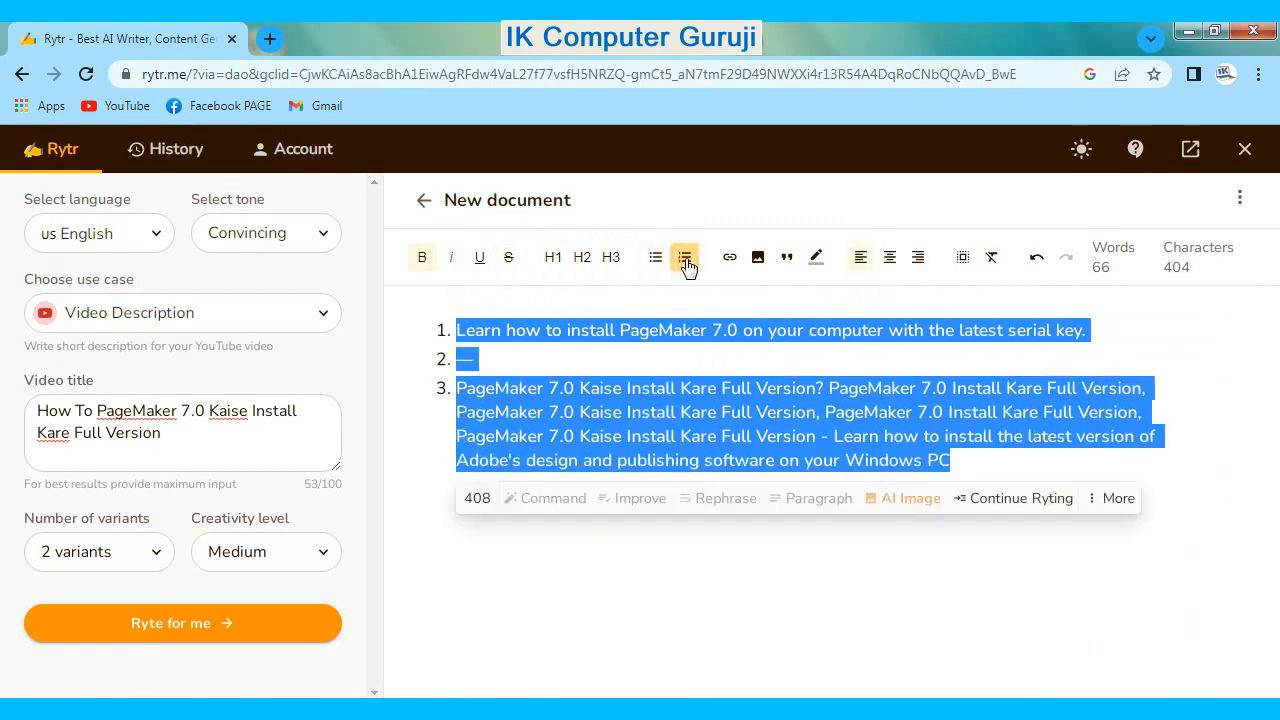
left_click(685, 260)
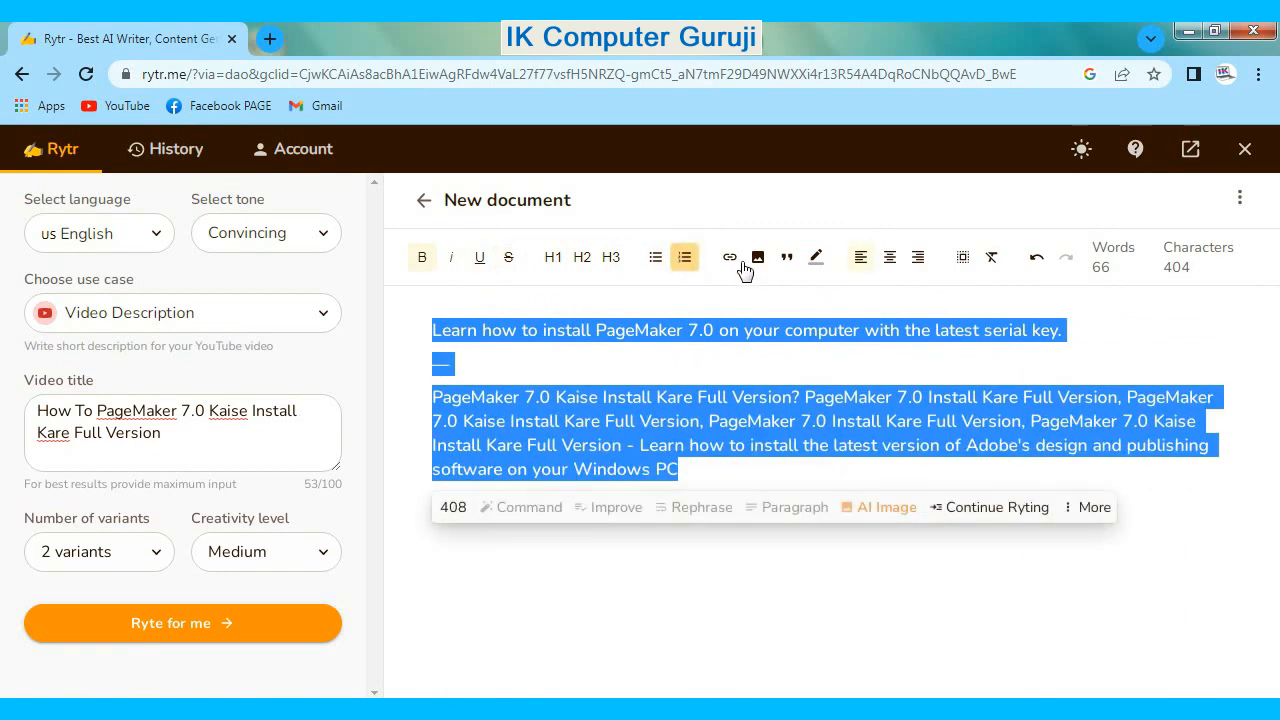
- Try out the link, image and quote options on the description text without keeping any of them
left_click(731, 259)
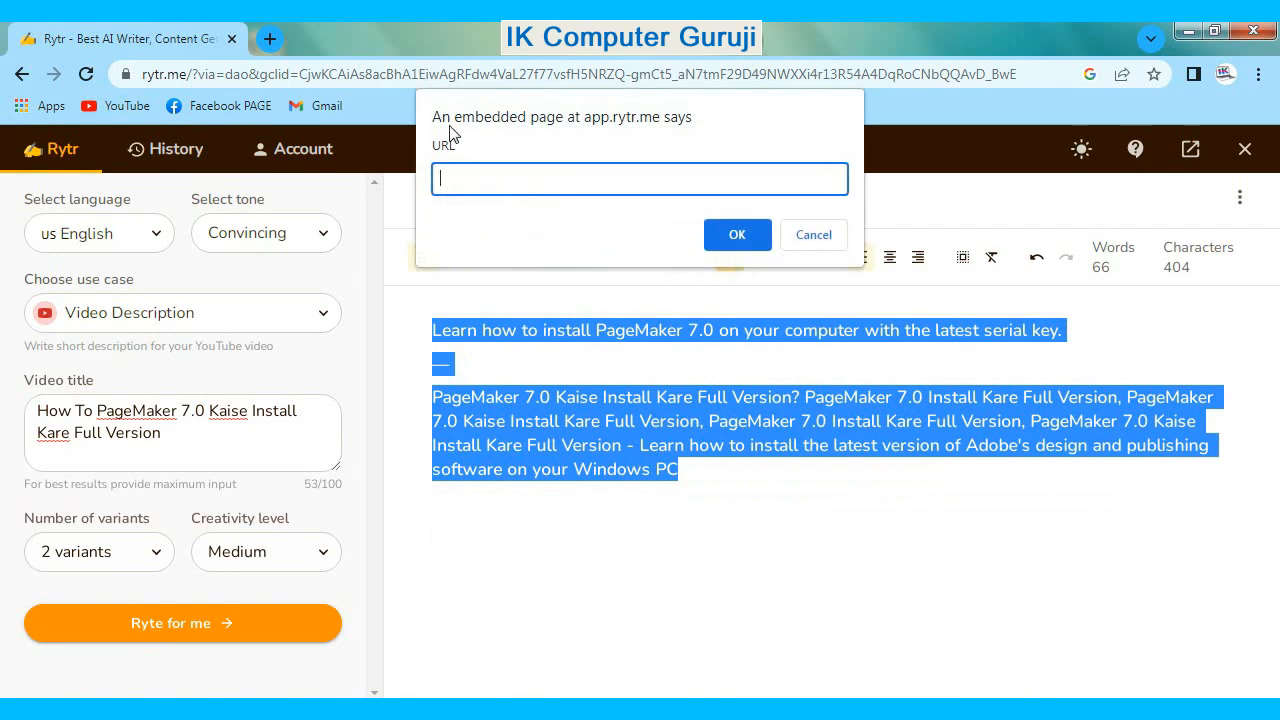
left_click(812, 236)
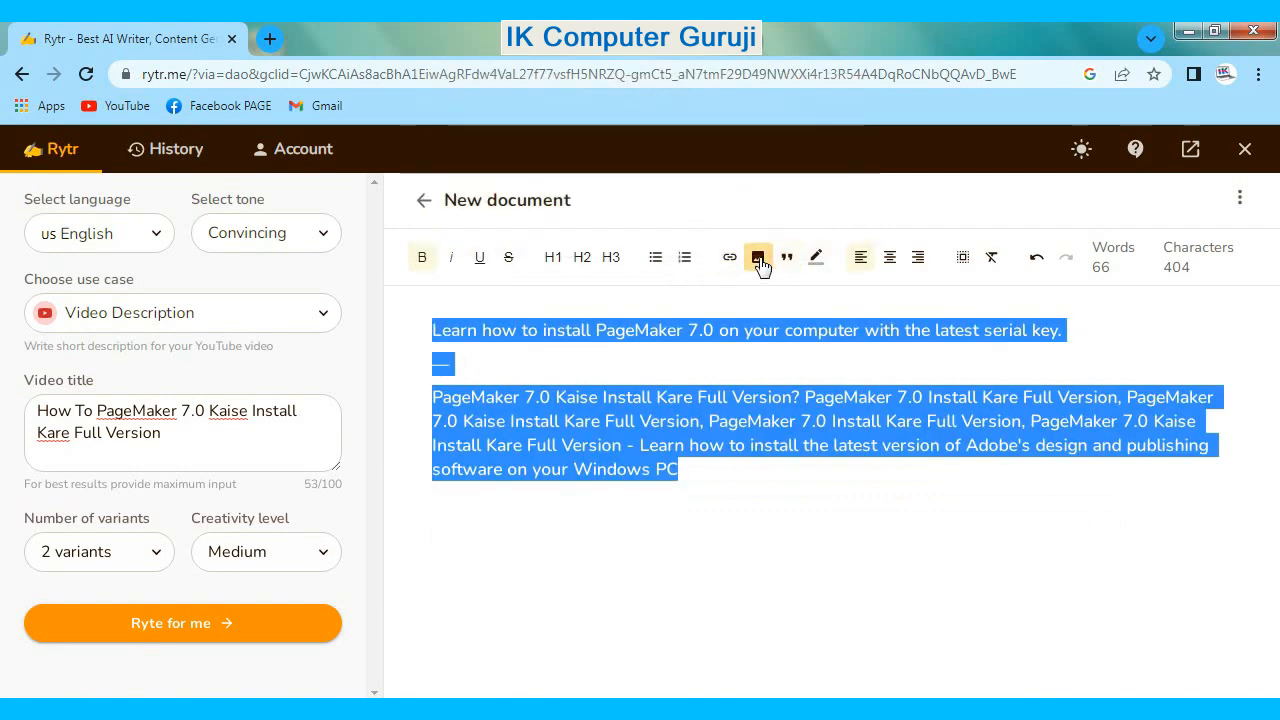
left_click(759, 262)
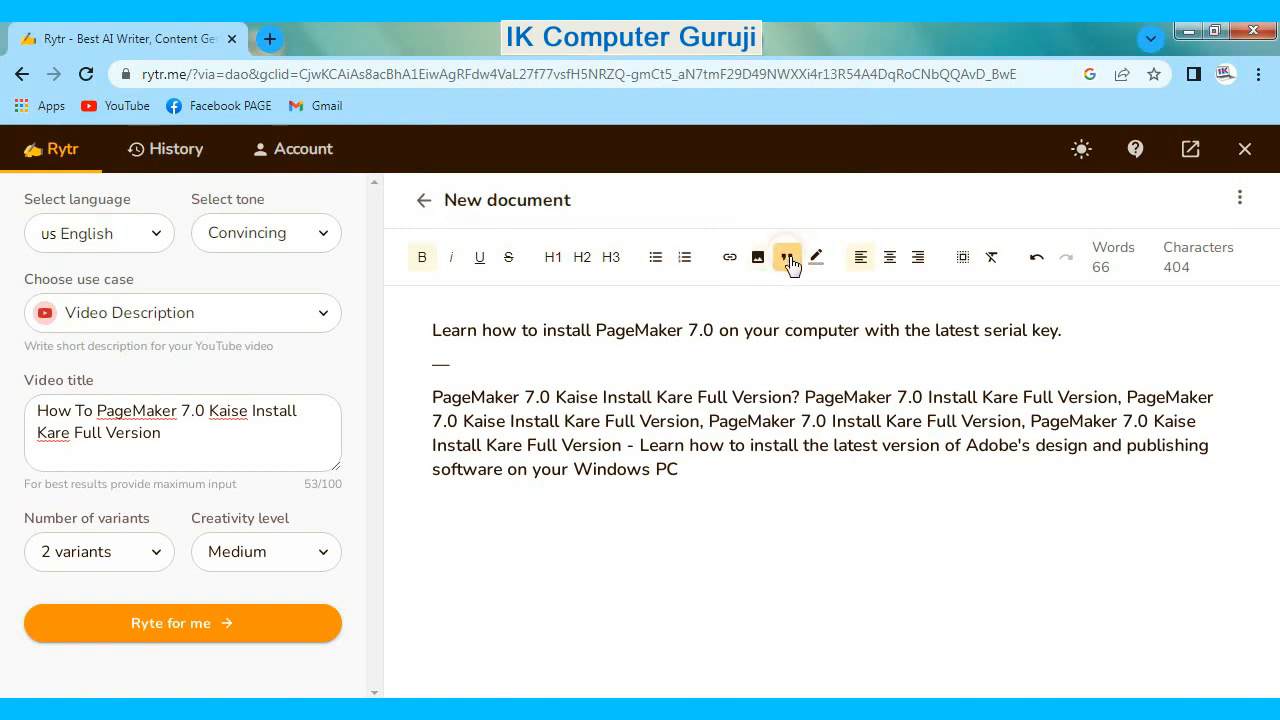
left_click(791, 265)
left_click(789, 260)
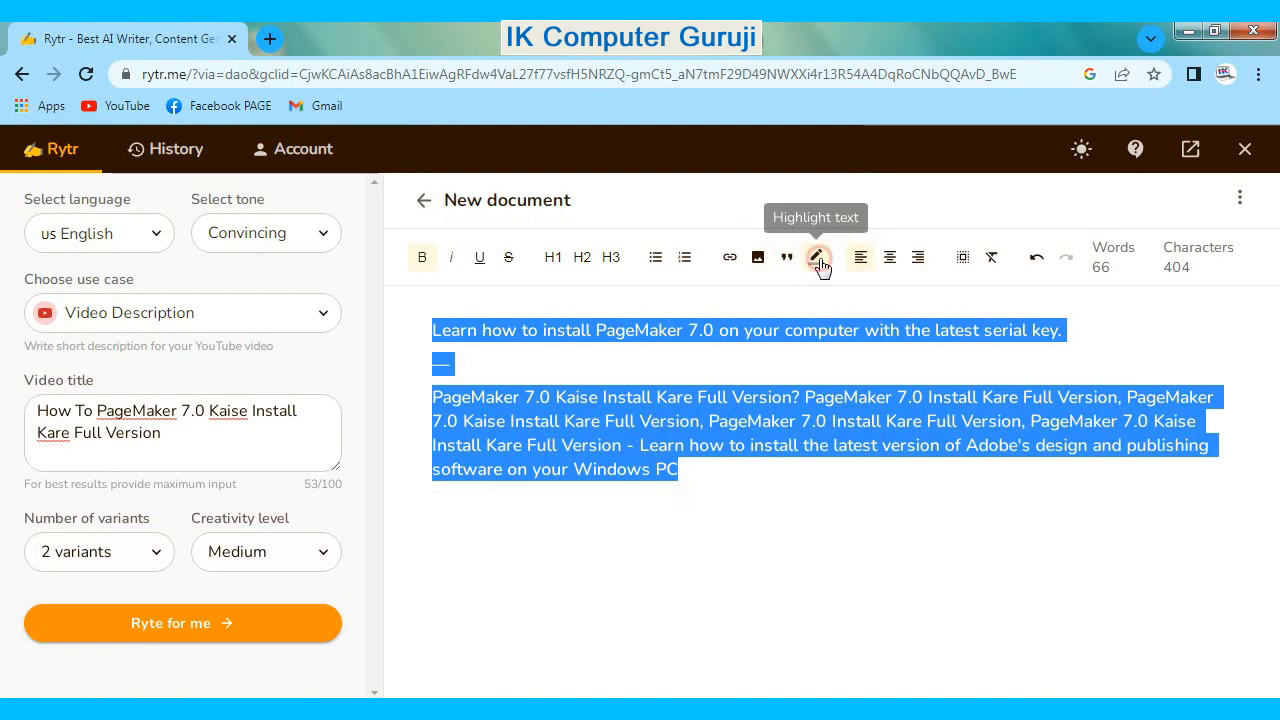
- Try centre and right alignment on the selected text, then restore left alignment
left_click(888, 260)
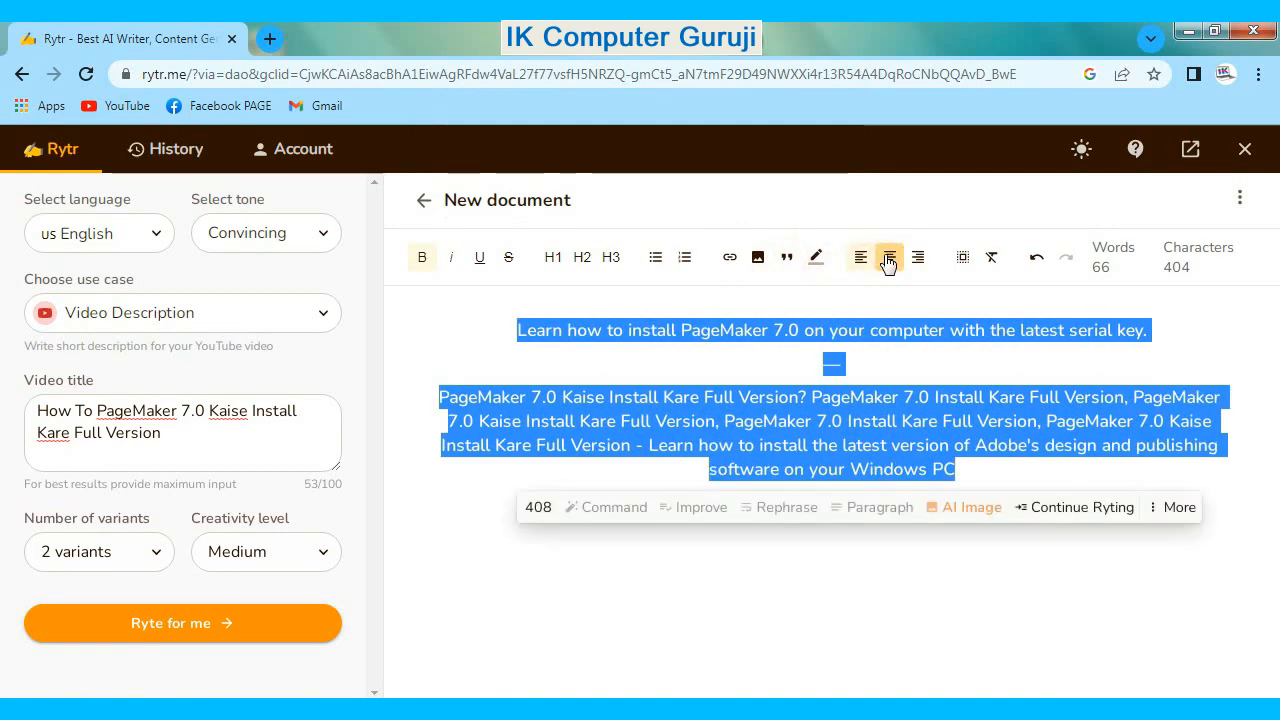
left_click(916, 262)
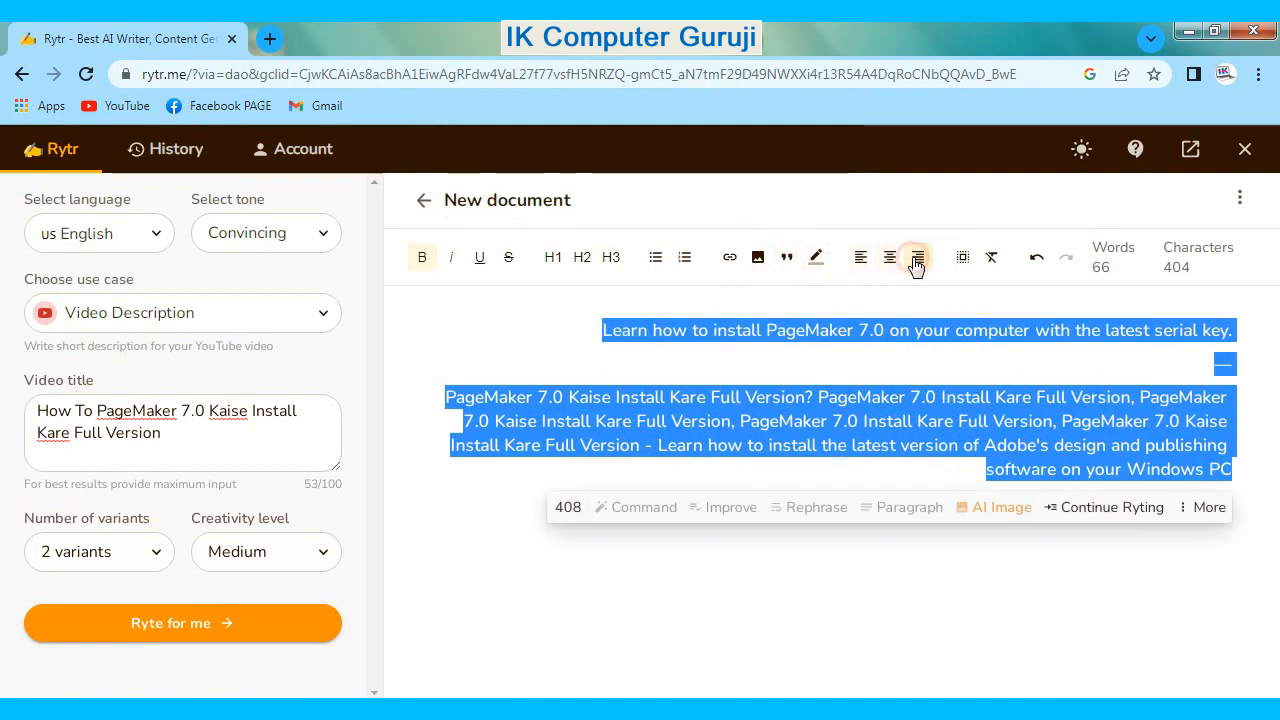
left_click(860, 258)
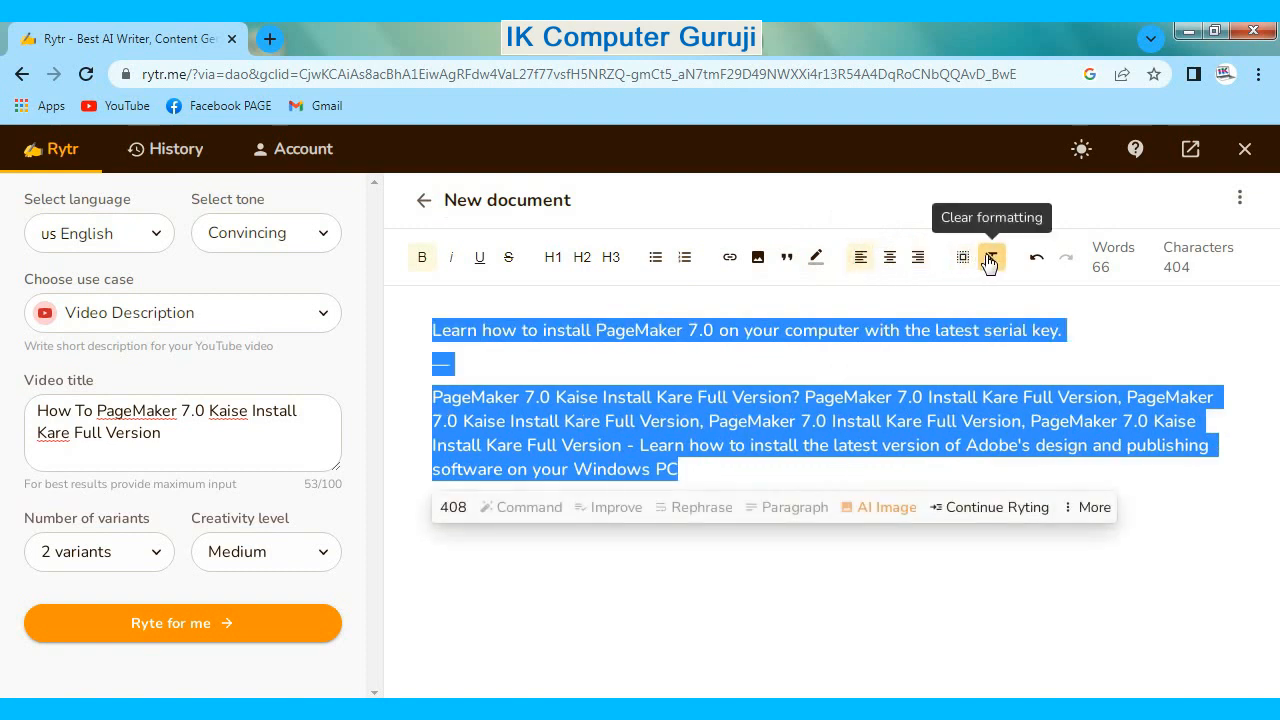
- Clear the formatting of the selected text, view the additional AI editing options and undo the clearing
left_click(988, 259)
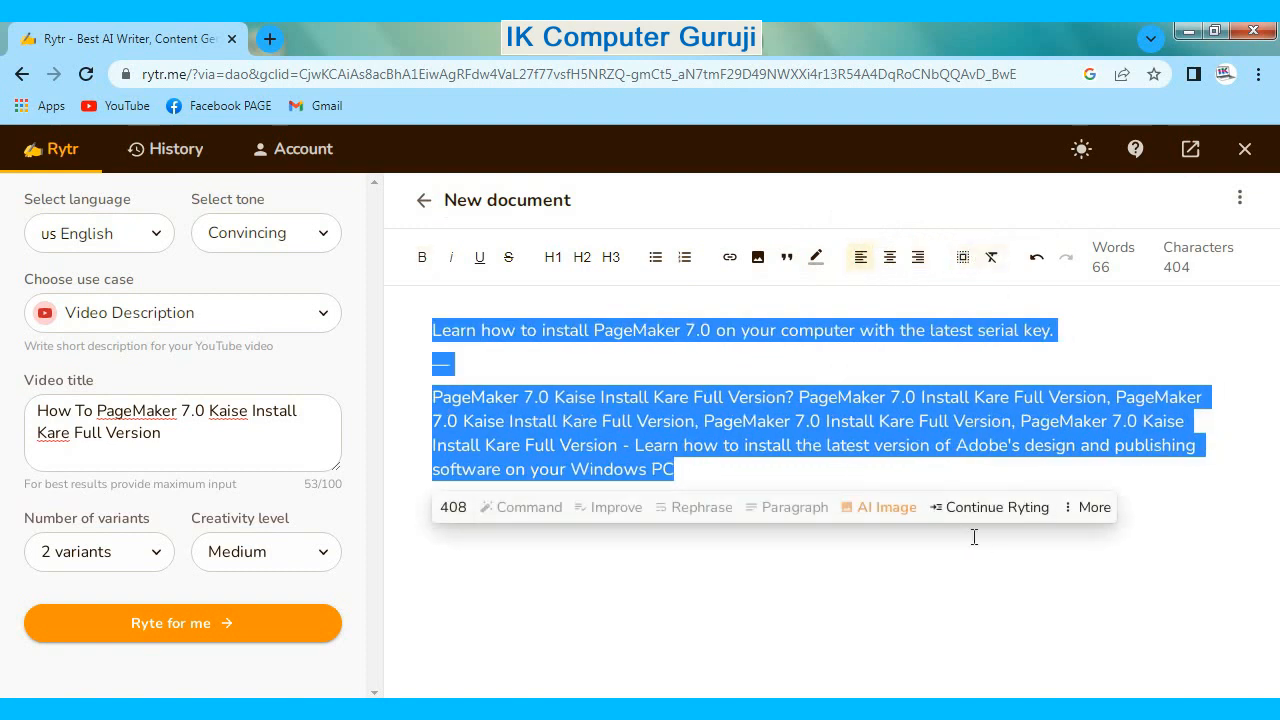
left_click(1075, 510)
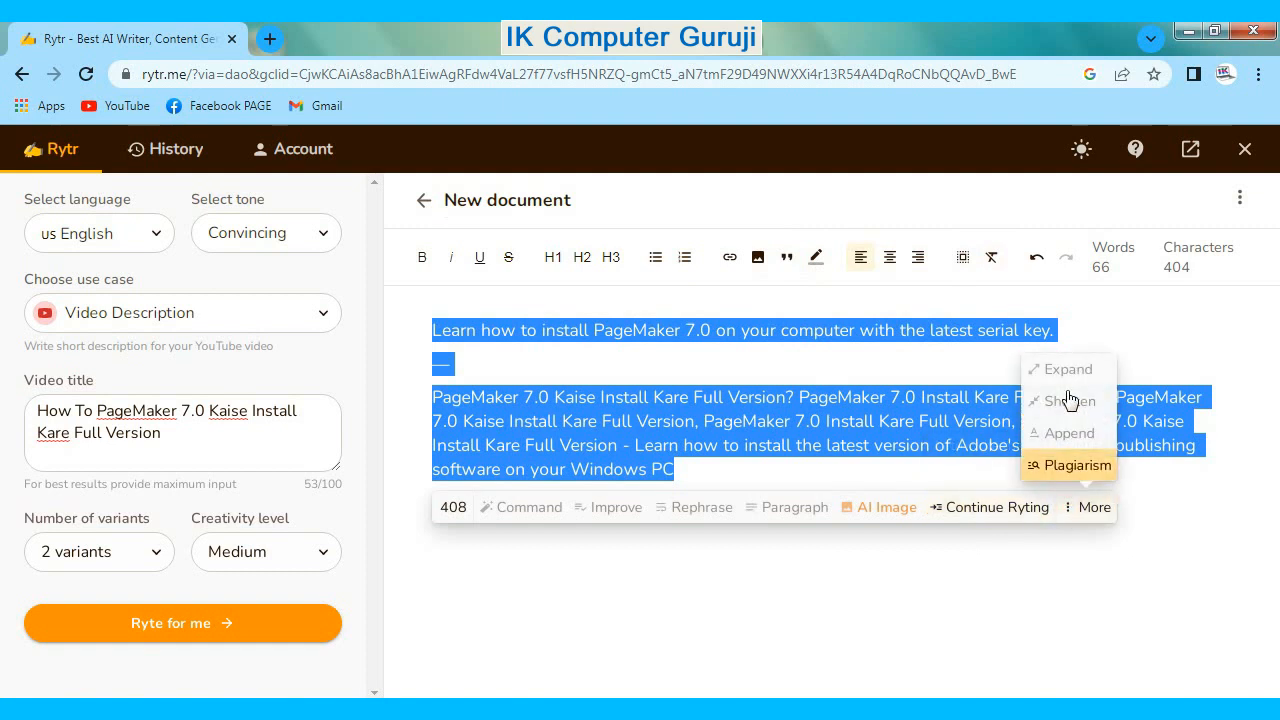
left_click(1037, 262)
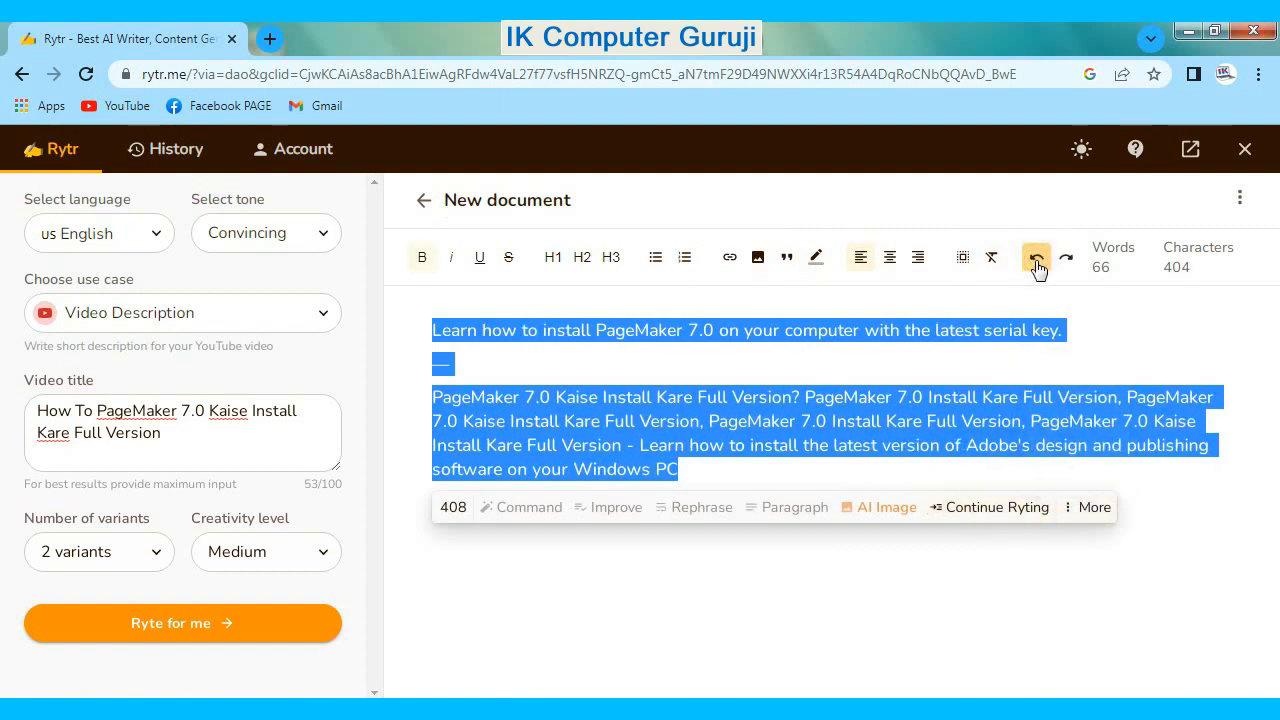
- Download the generated document as a .docx file
left_click(1239, 200)
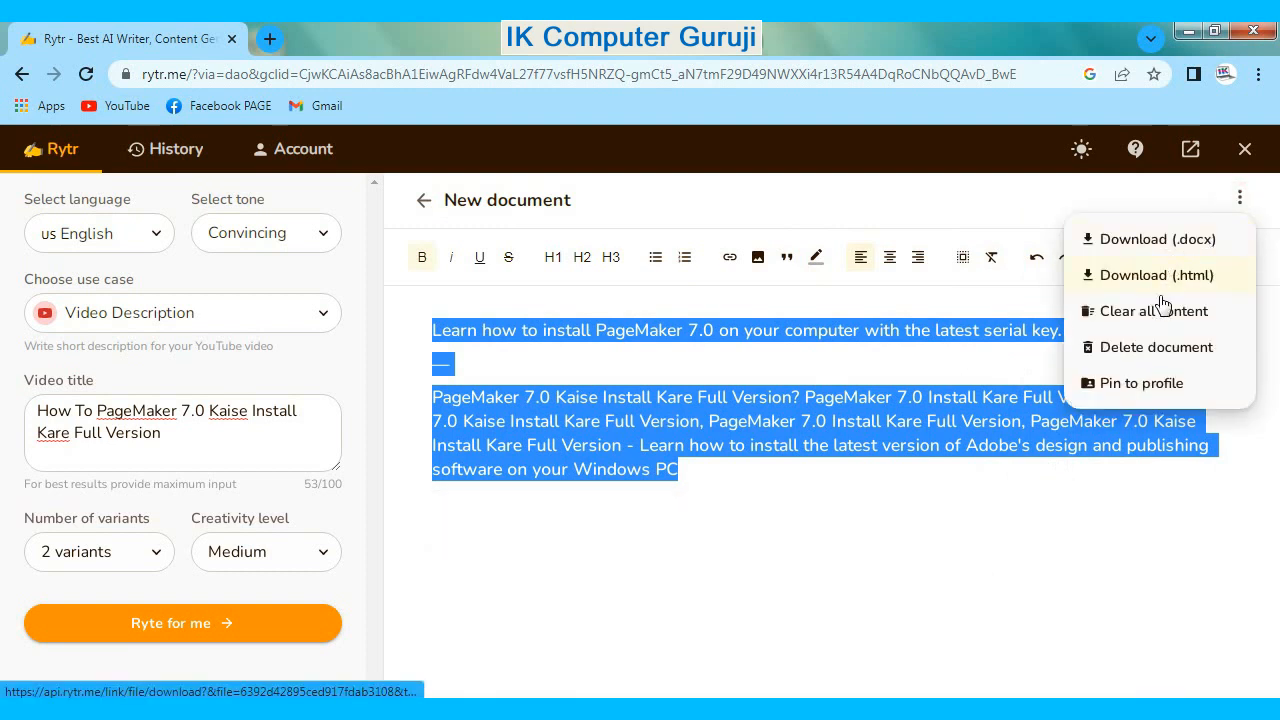
left_click(1143, 242)
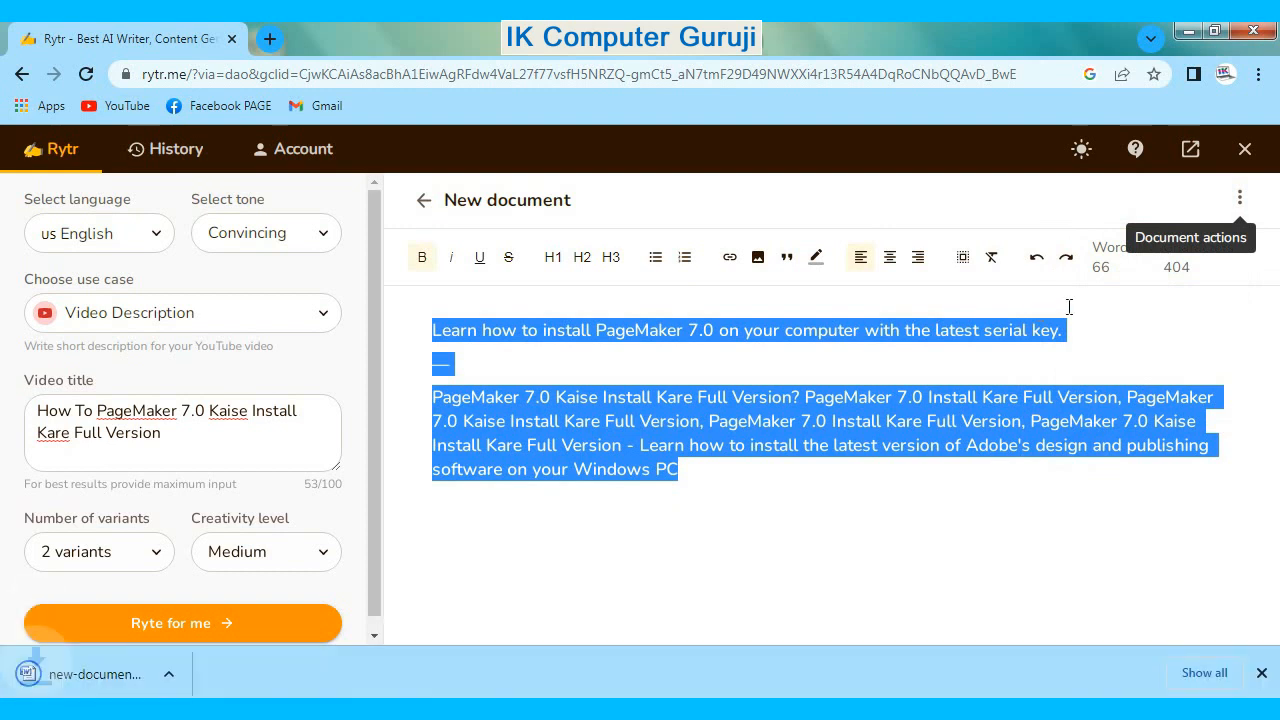
left_click(47, 677)
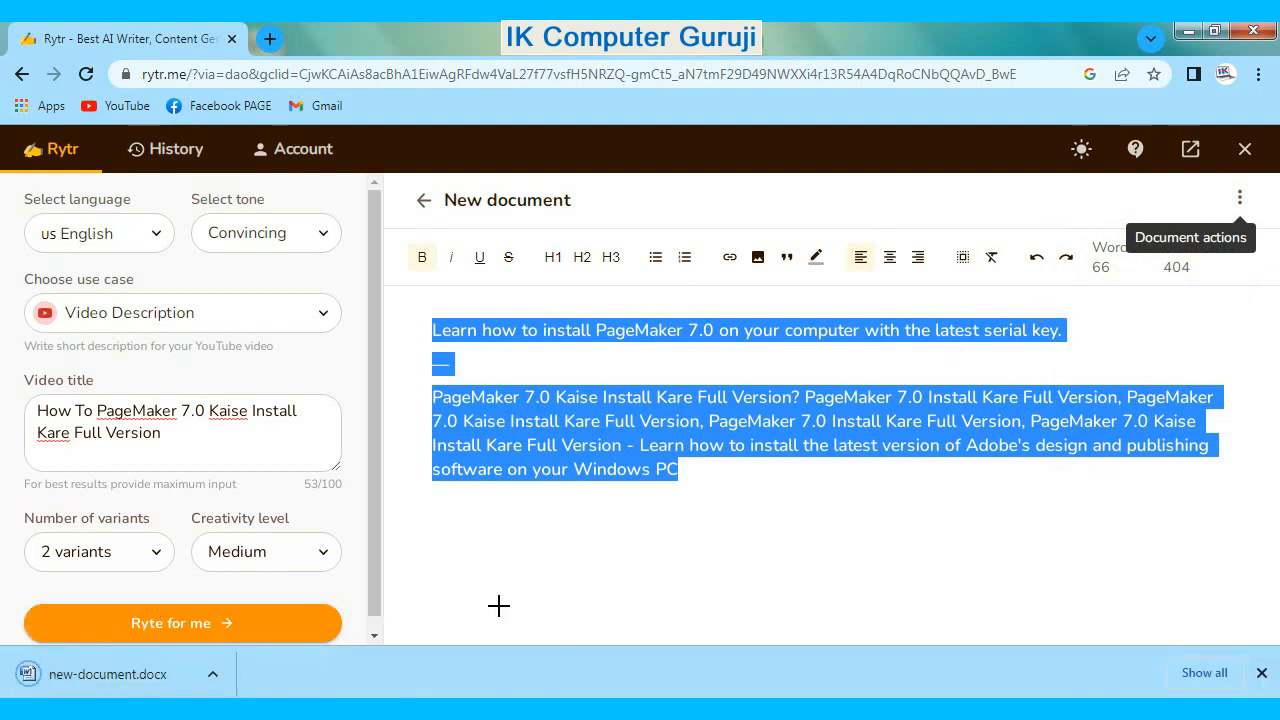
- Outline the downloaded new-document.docx with a red rectangle and clear the marking
key("ctrl+alt+d")
left_click_drag(8, 655, 226, 692)
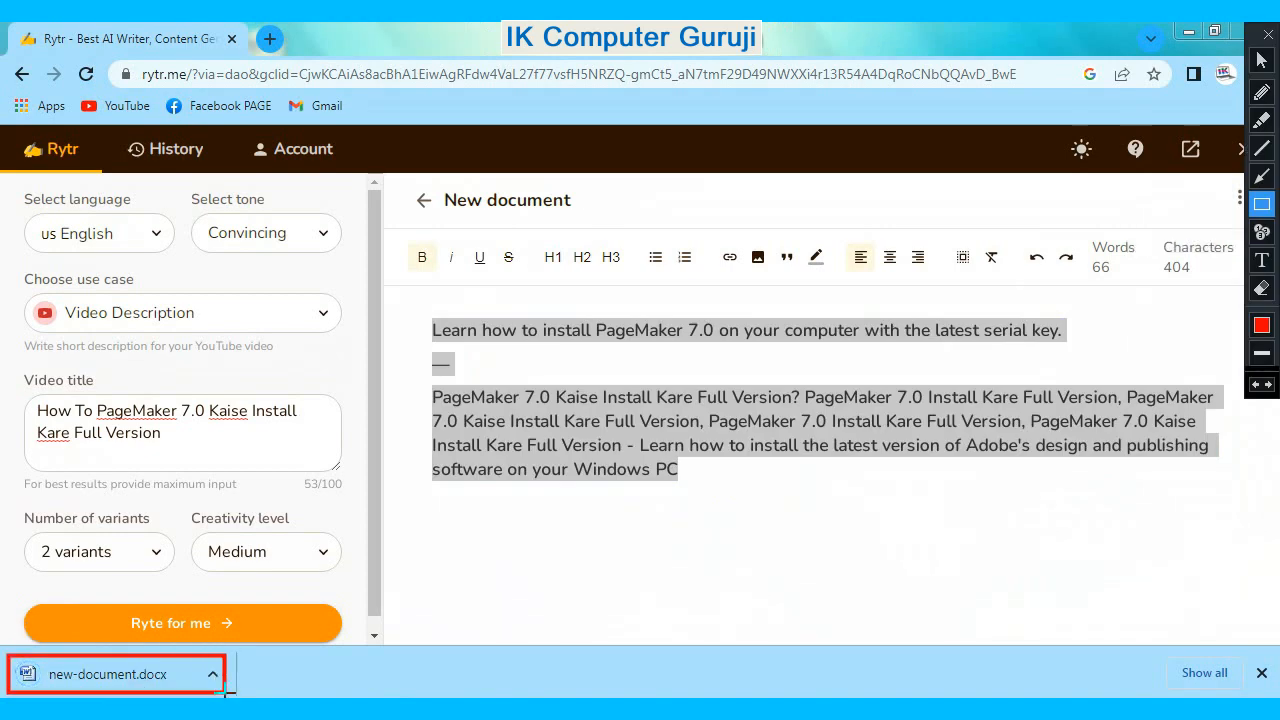
key("ctrl+alt+d")
- Open the downloaded new-document.docx in Microsoft Word and maximize its window
left_click(106, 676)
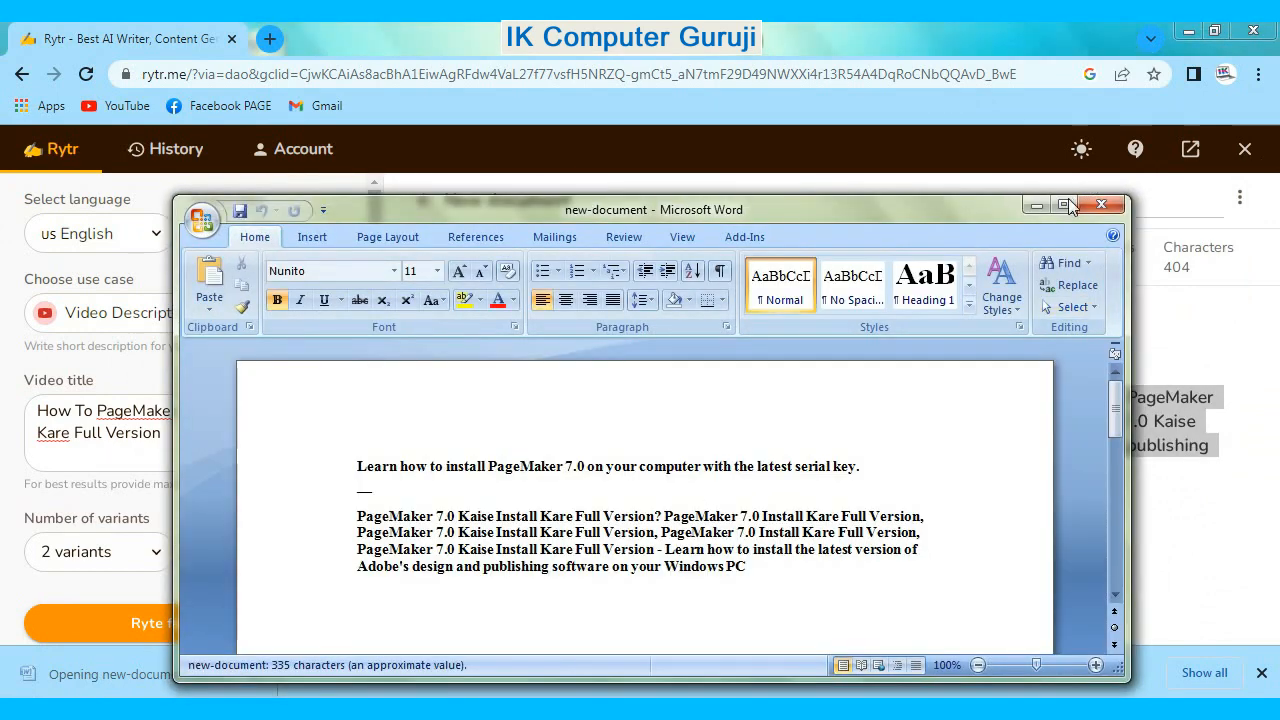
left_click(1064, 205)
- Enlarge all the text in the Word document to font size 16 and close the document without saving
left_click_drag(795, 415, 294, 274)
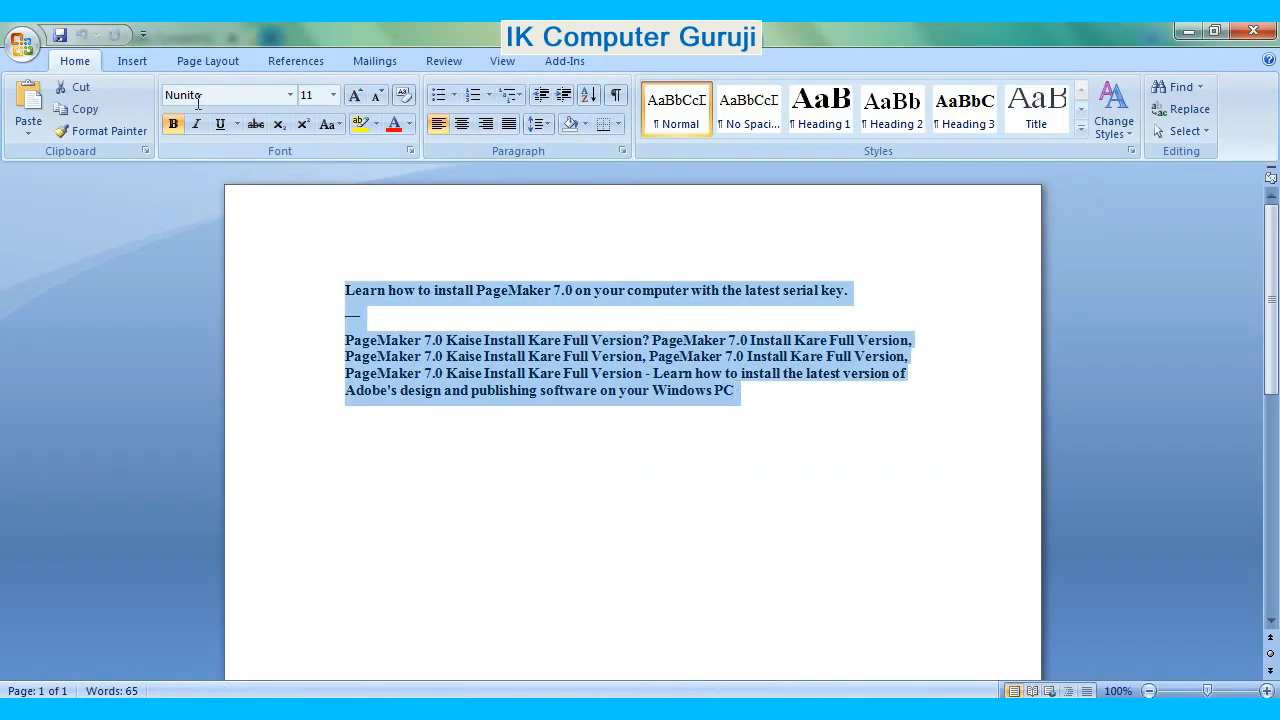
left_click(355, 95)
left_click(355, 95)
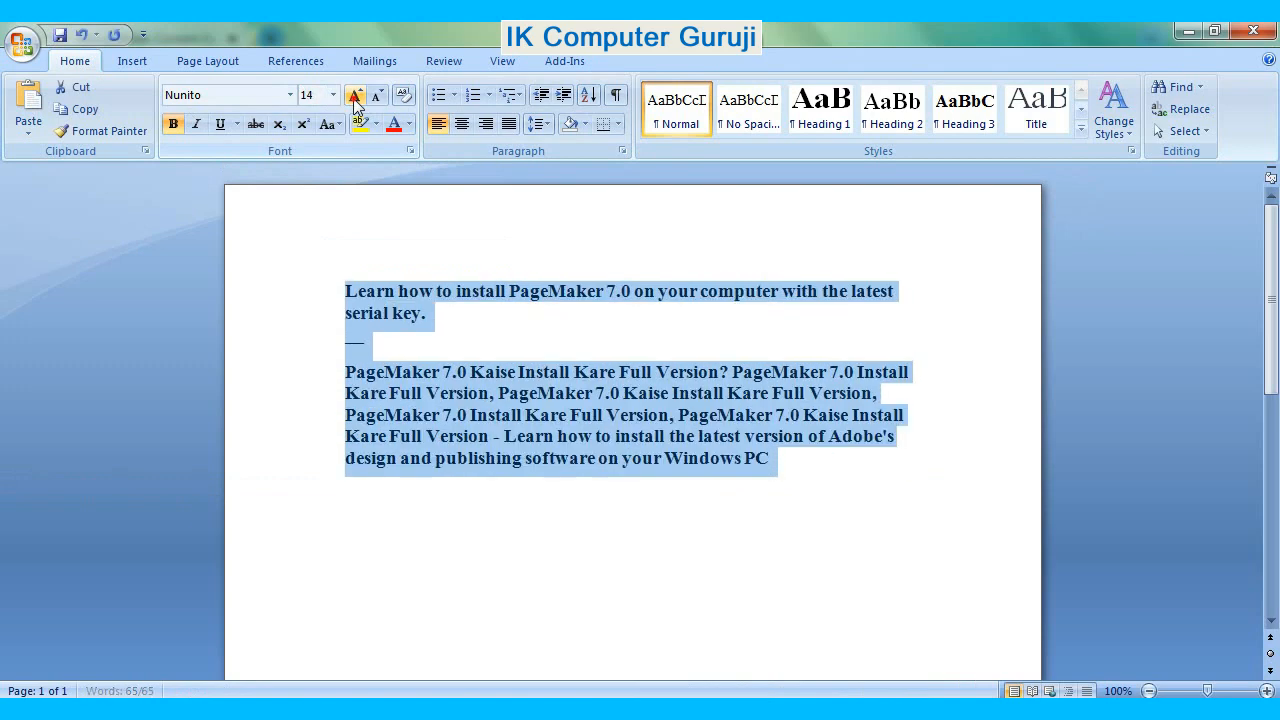
left_click(355, 95)
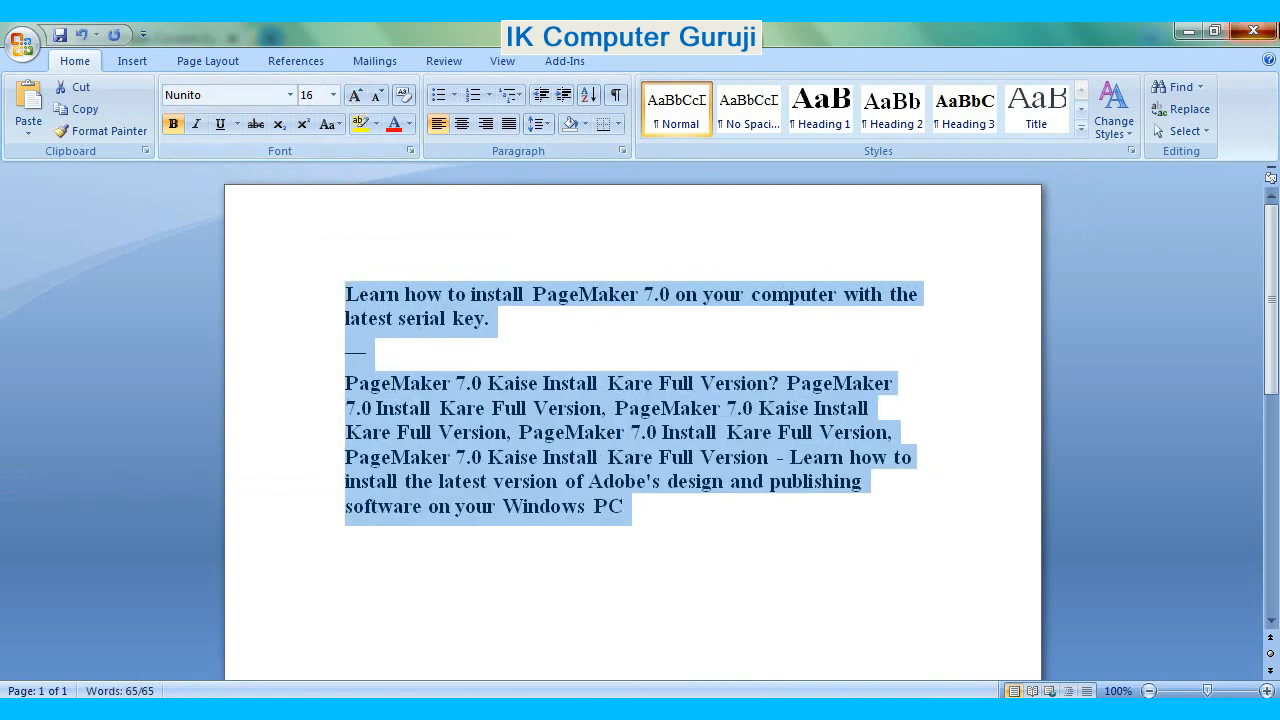
left_click(1253, 30)
left_click(622, 421)
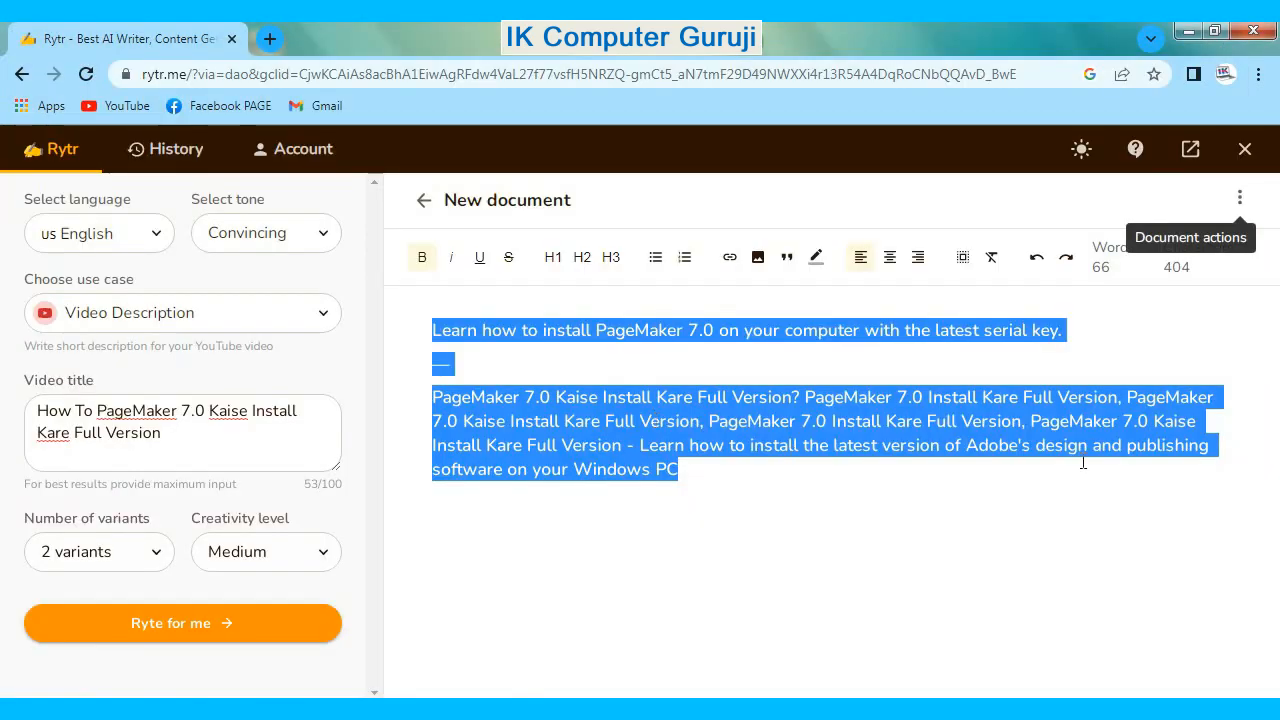
- Deselect the description text, try the dark theme and return to the light theme
left_click(1071, 506)
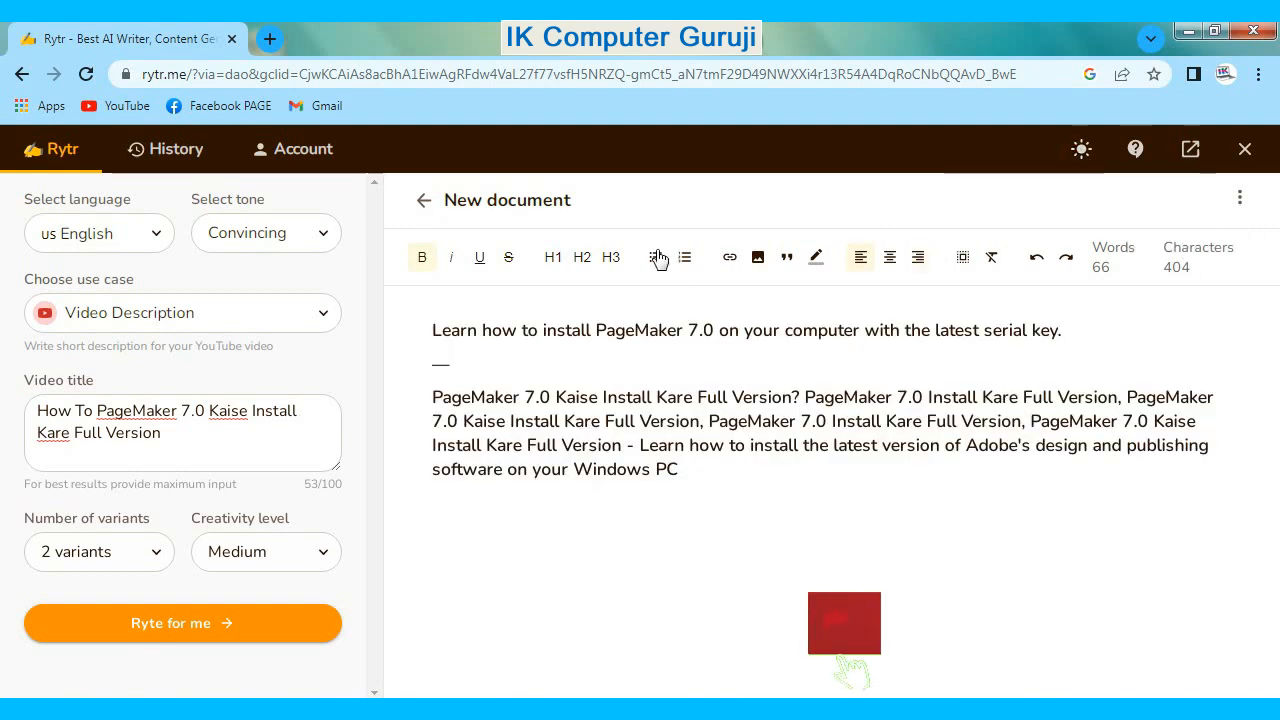
left_click(1081, 149)
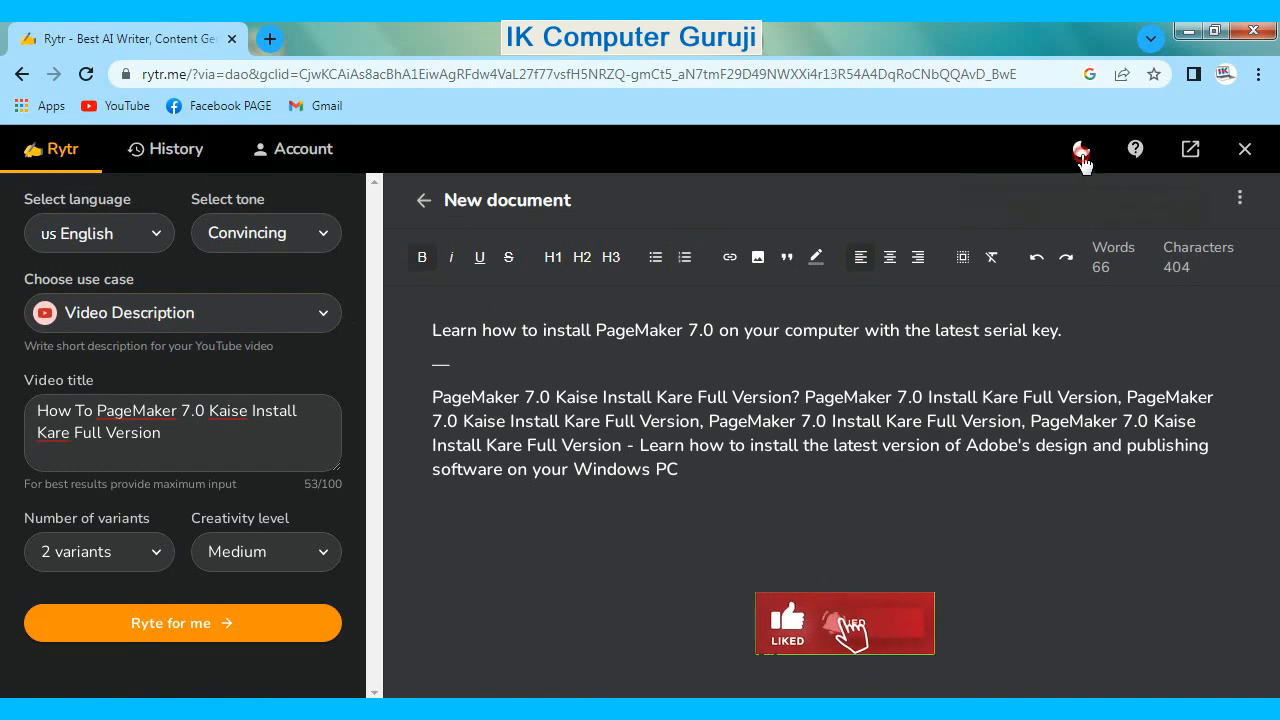
left_click(1082, 155)
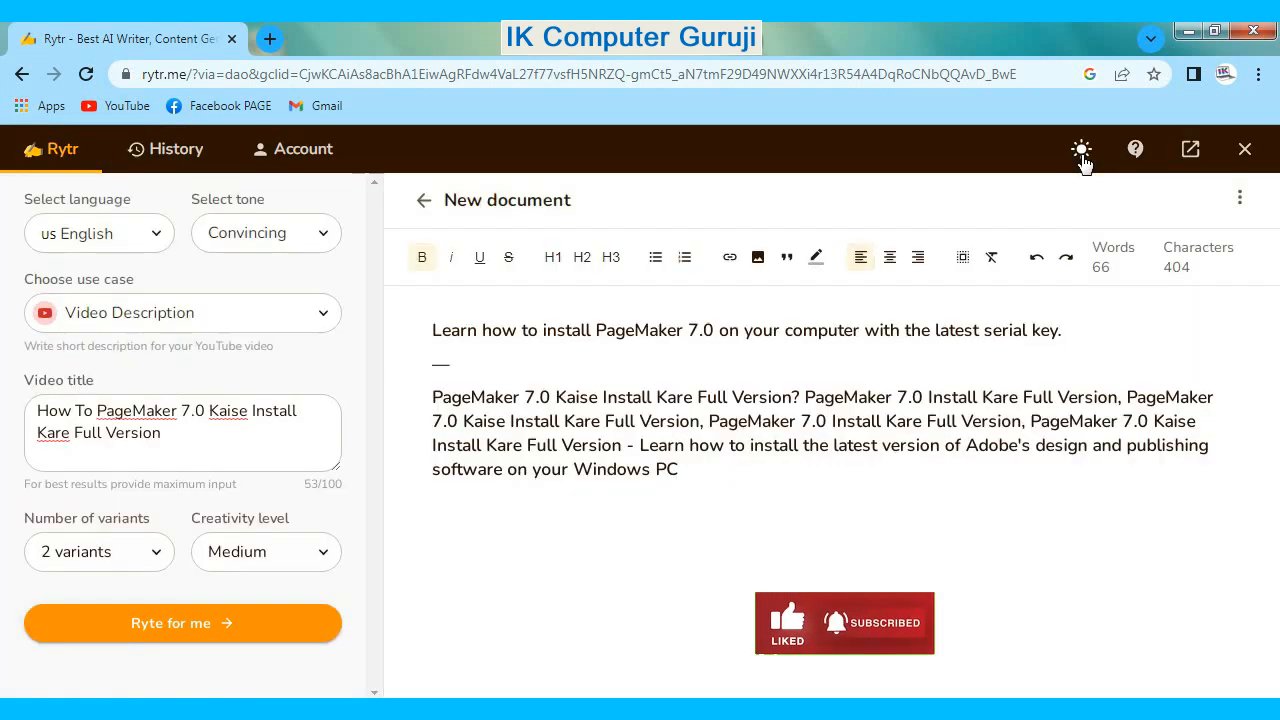
- View the generation history and the account's Credits, Stats and Team pages
left_click(167, 153)
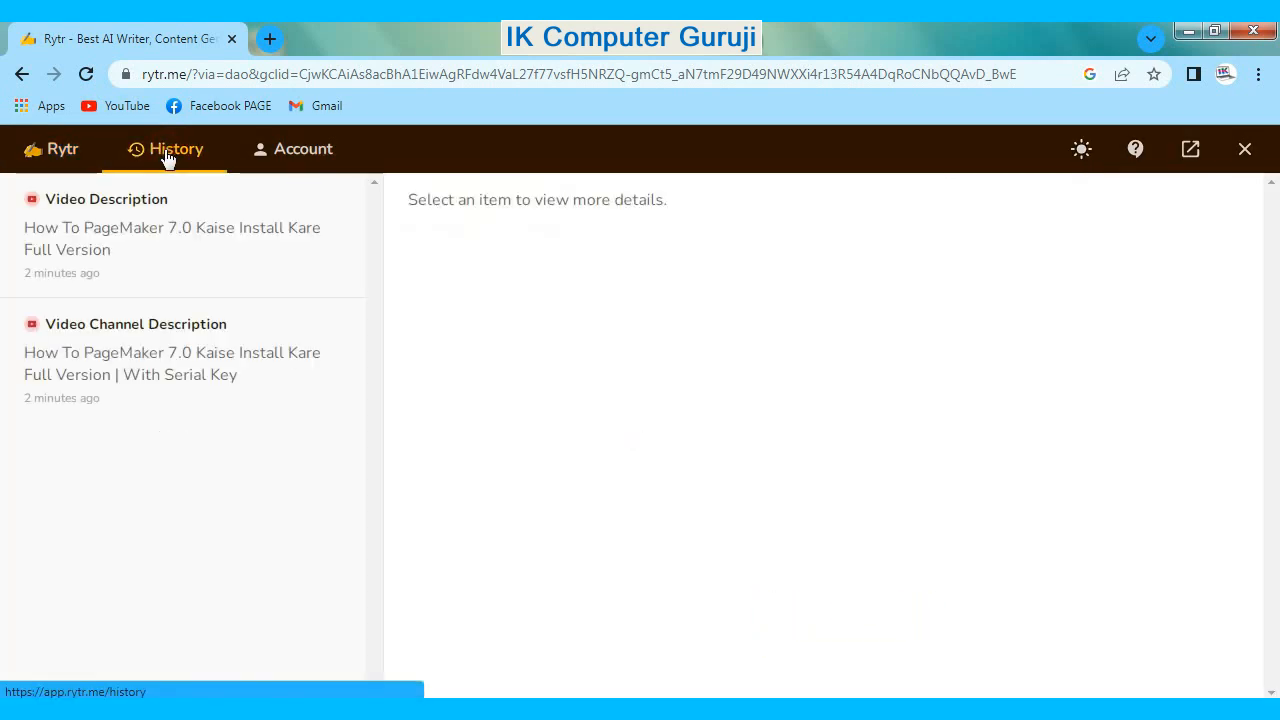
left_click(295, 153)
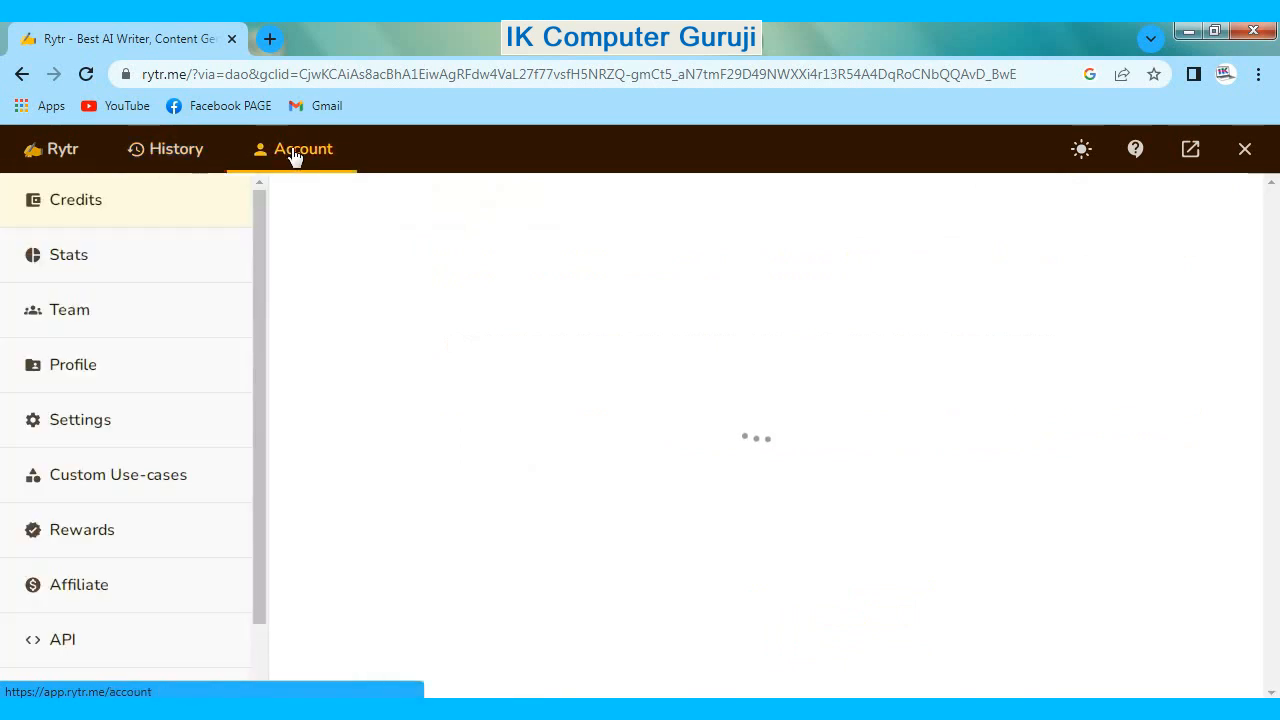
left_click(56, 259)
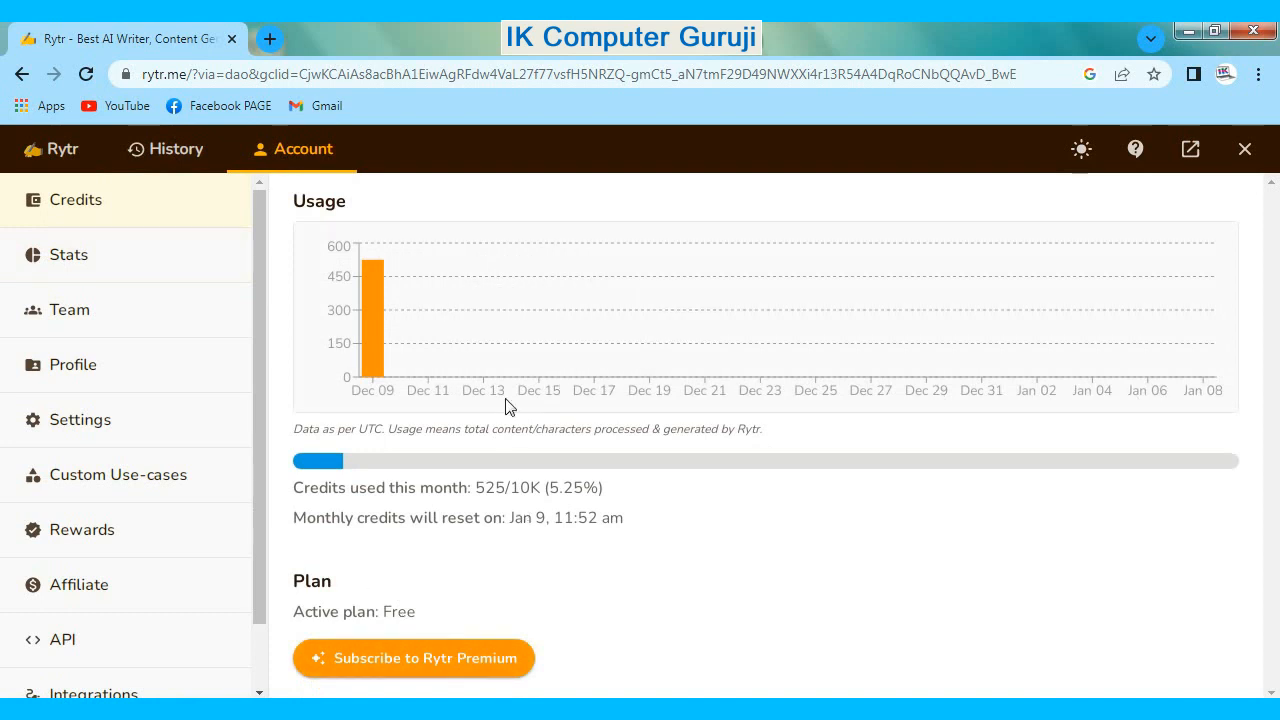
left_click(78, 272)
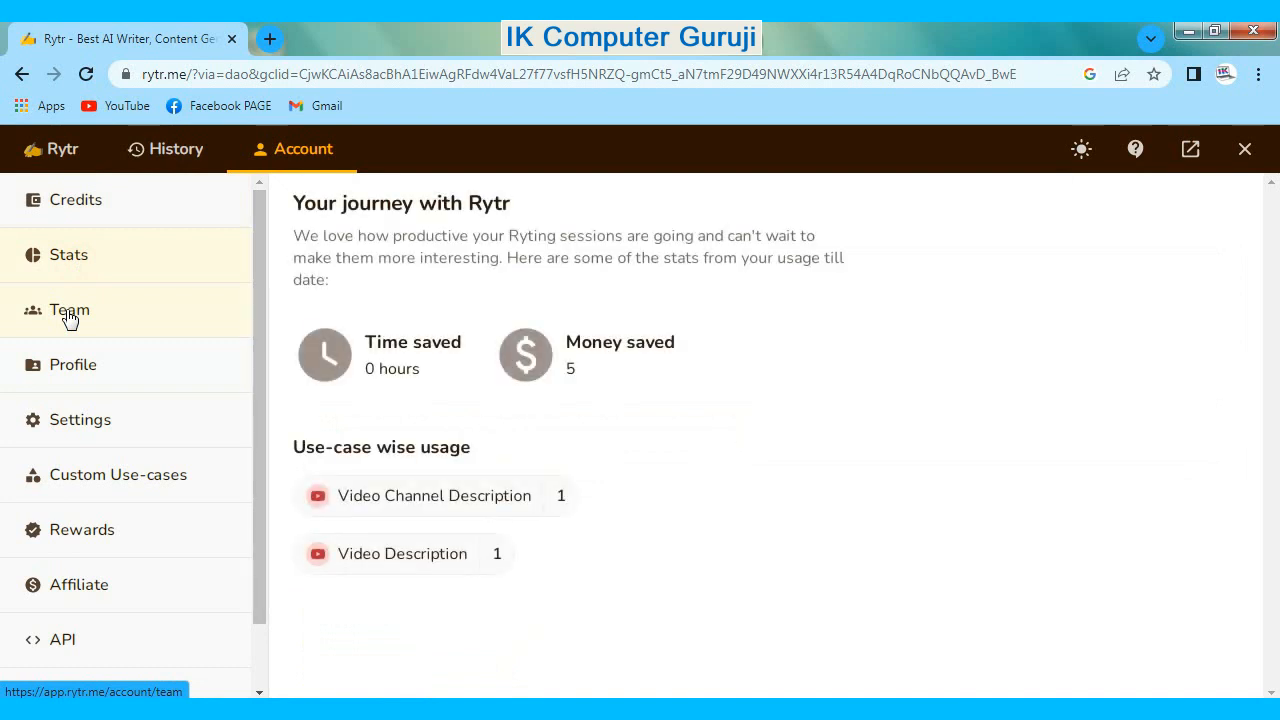
left_click(69, 317)
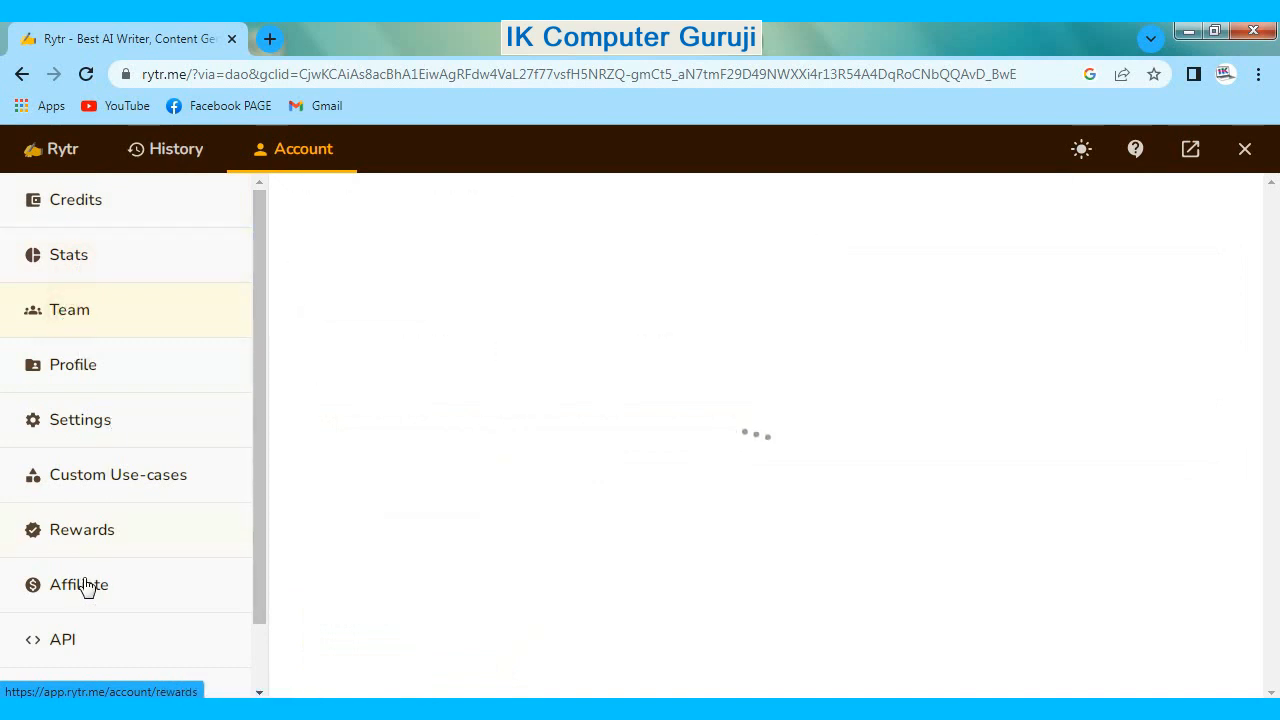
- View the account's Settings page, including the basic details, app settings and danger zone
scroll(86, 590, "down", 1)
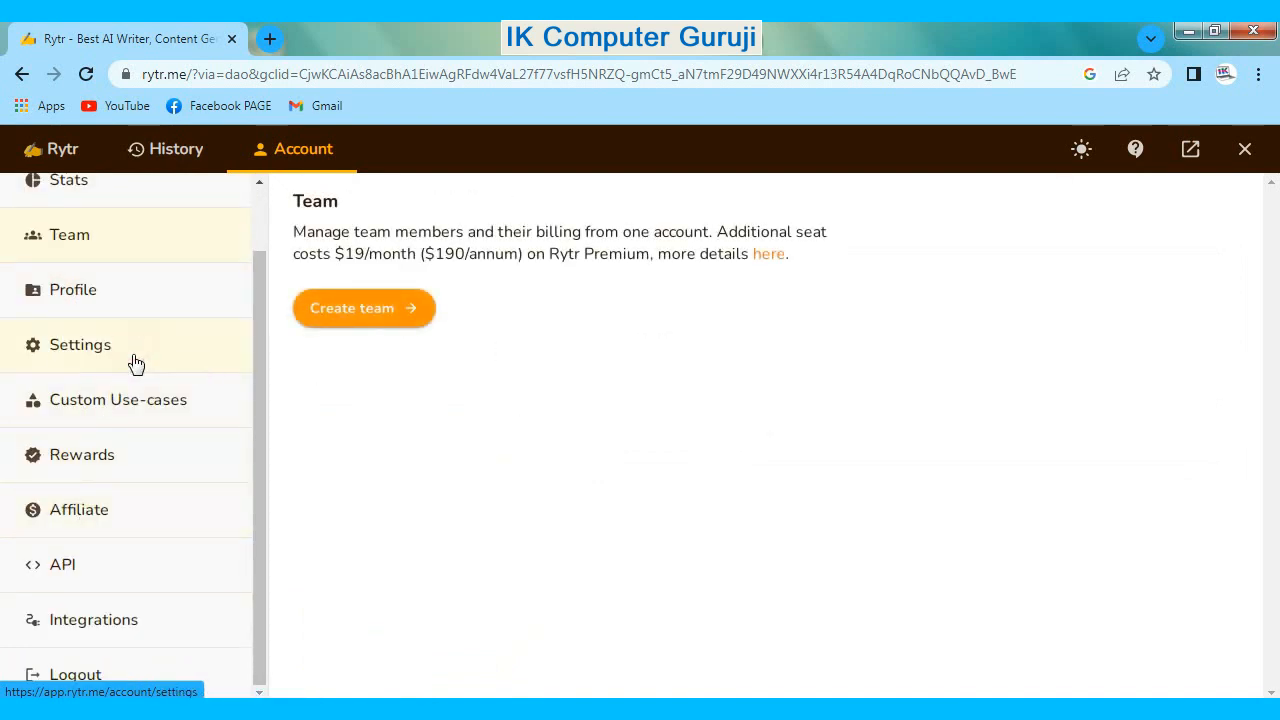
left_click(134, 358)
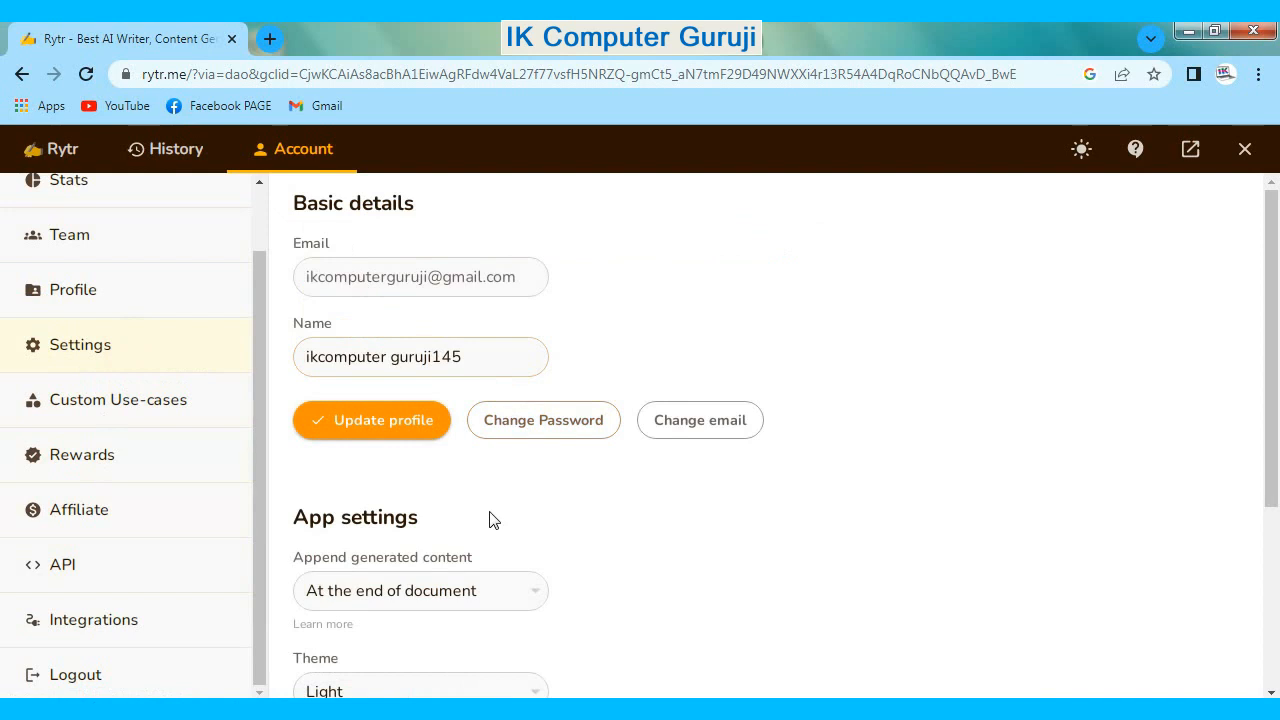
scroll(389, 558, "down", 3)
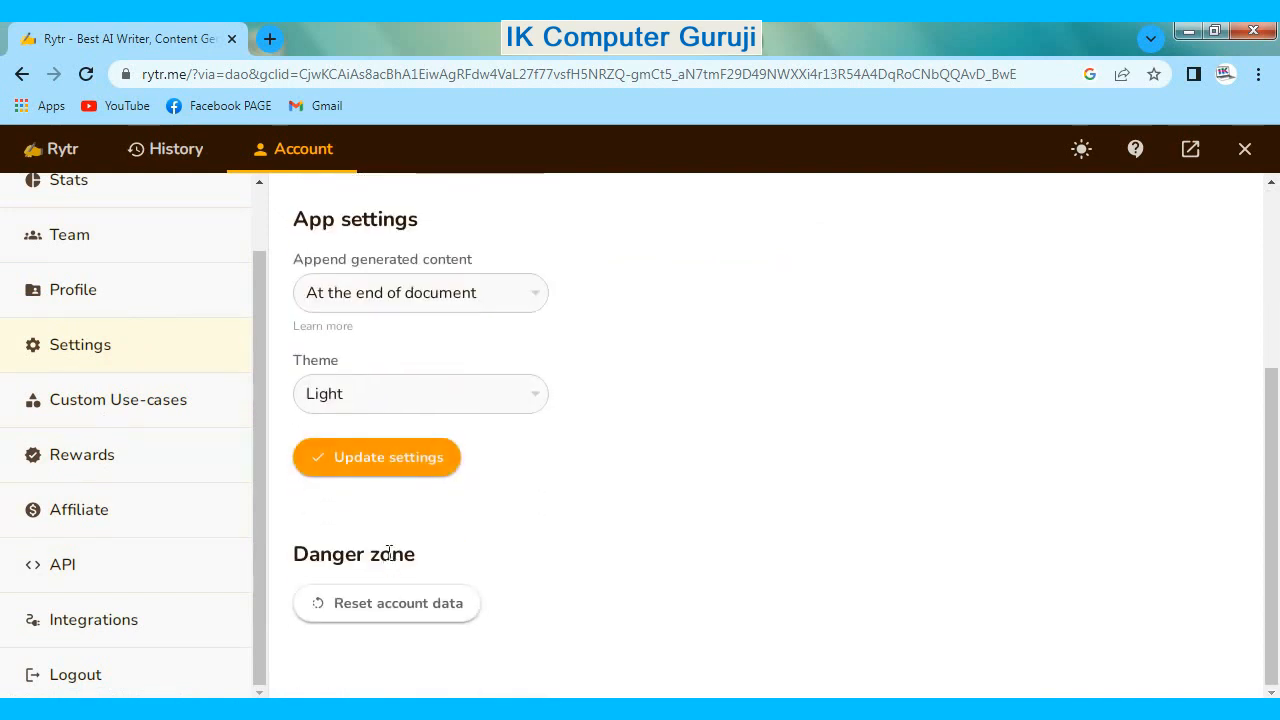
- Back in the writer, generate 3 variants of the PageMaker 7.0 video description at High creativity and select the document's title
left_click(55, 150)
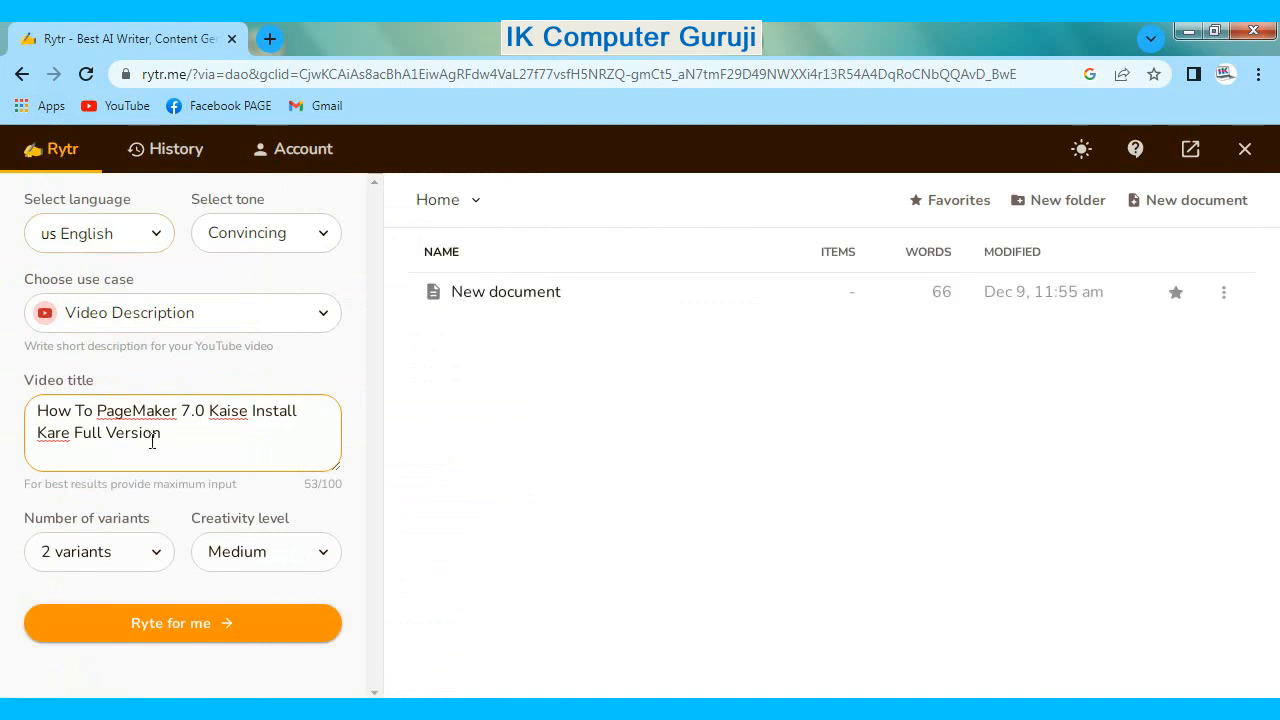
left_click(125, 558)
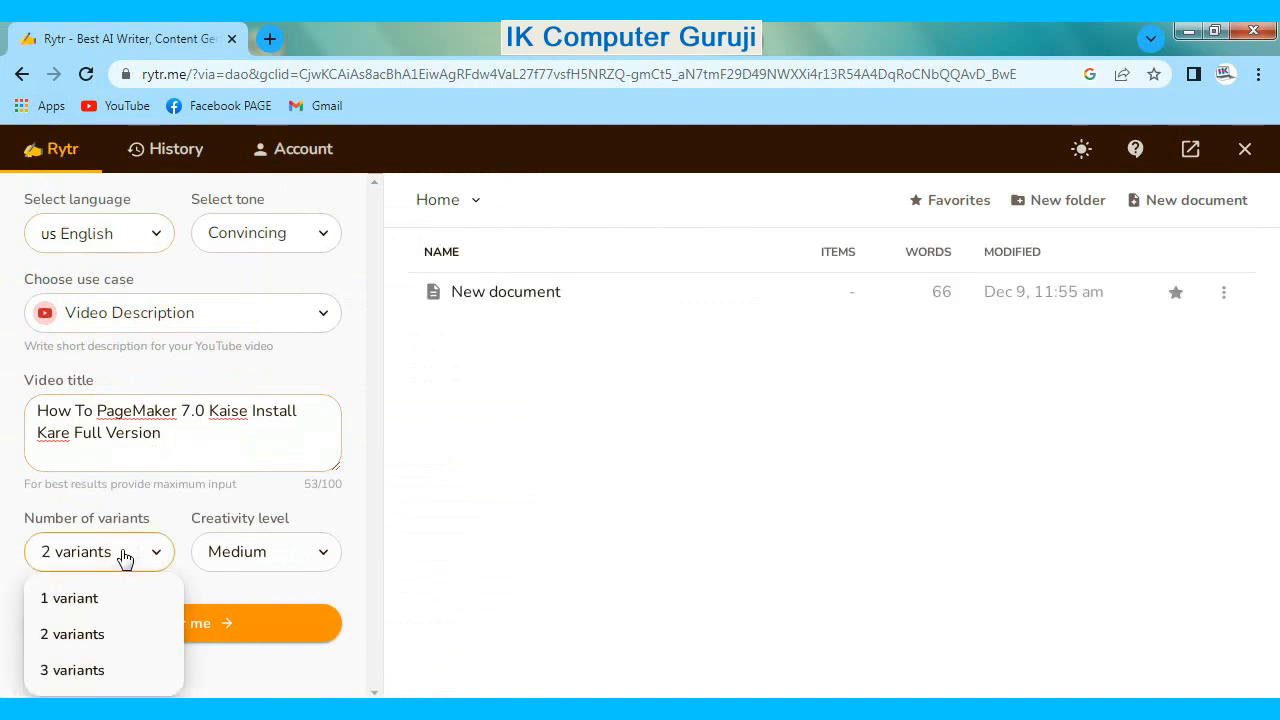
left_click(85, 673)
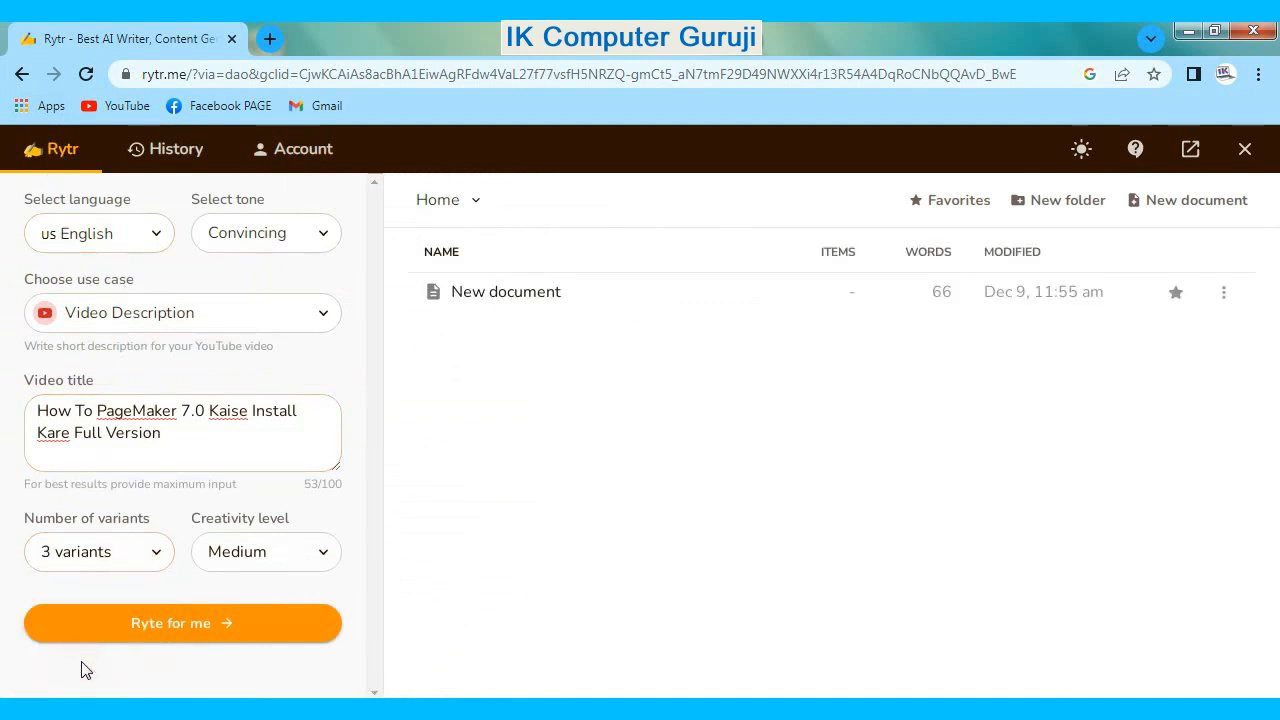
left_click(238, 546)
left_click(243, 471)
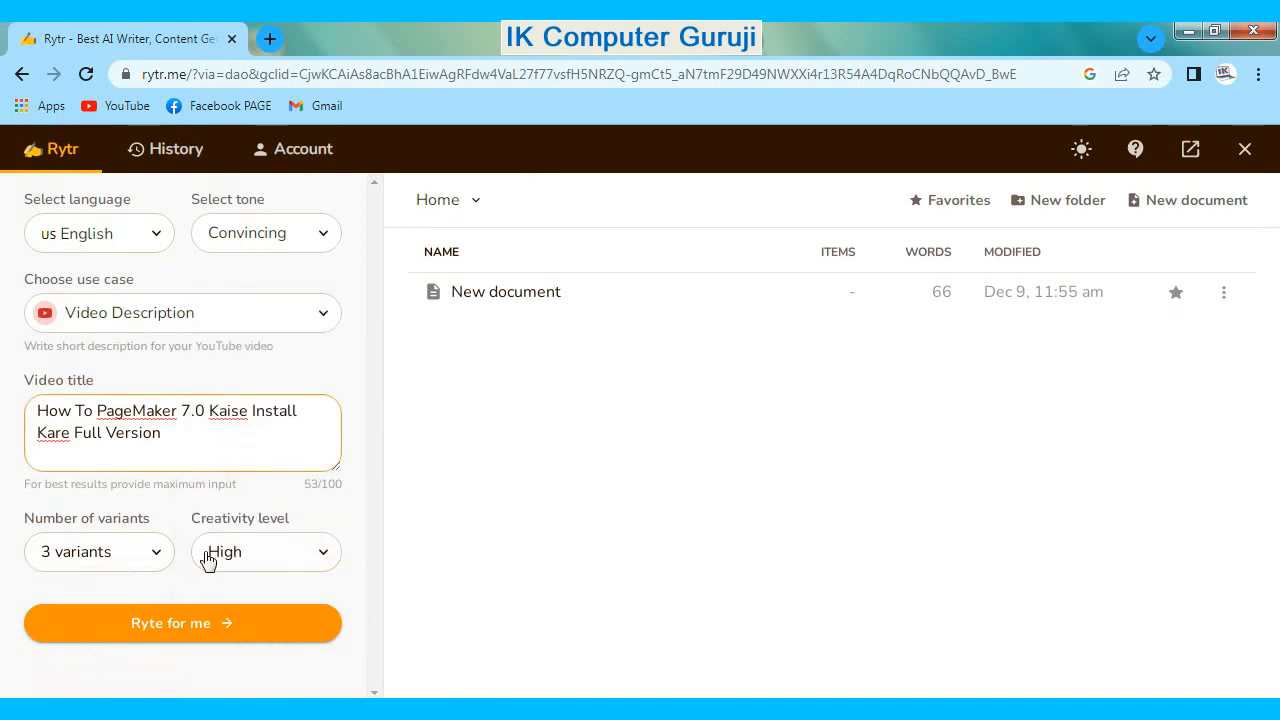
left_click(177, 624)
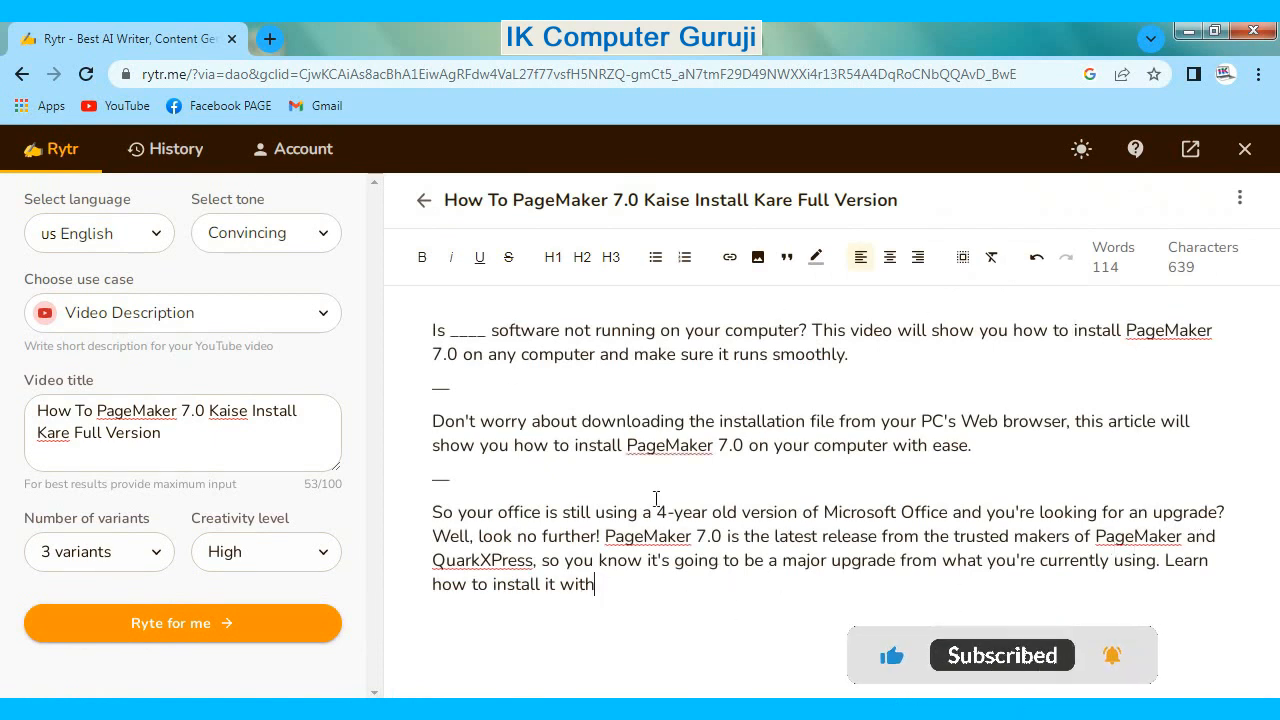
left_click_drag(447, 200, 898, 200)
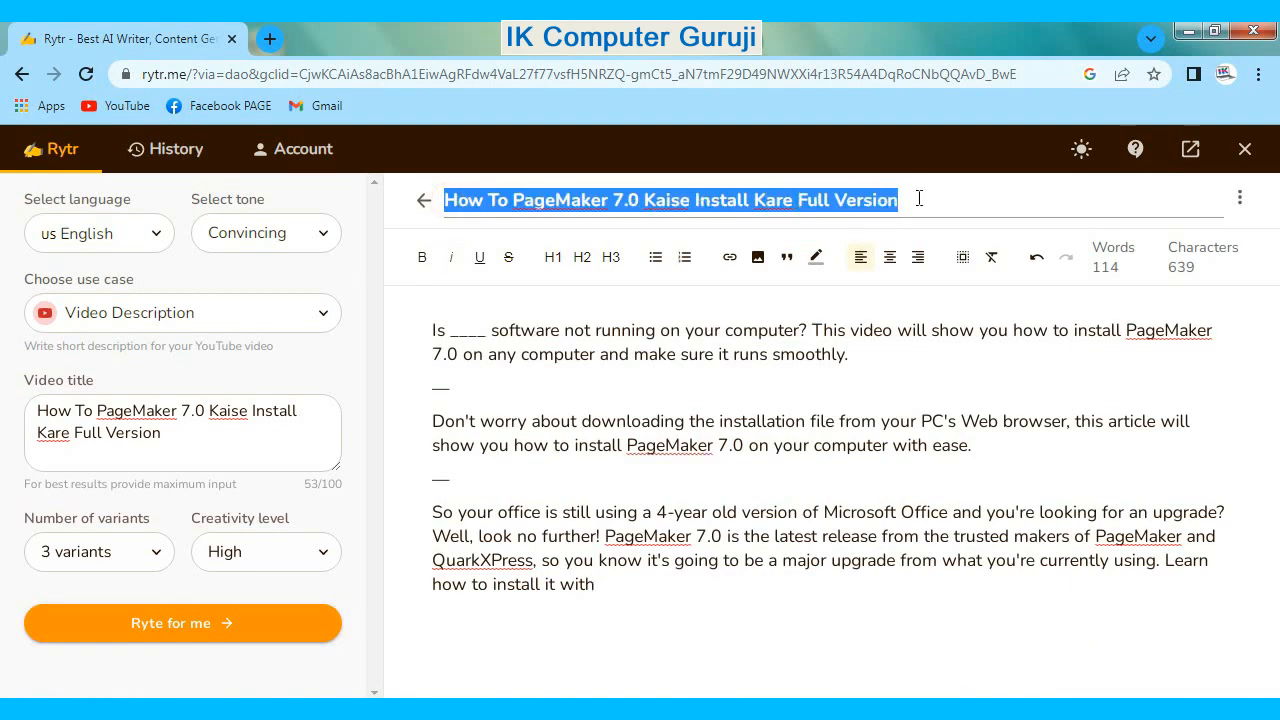